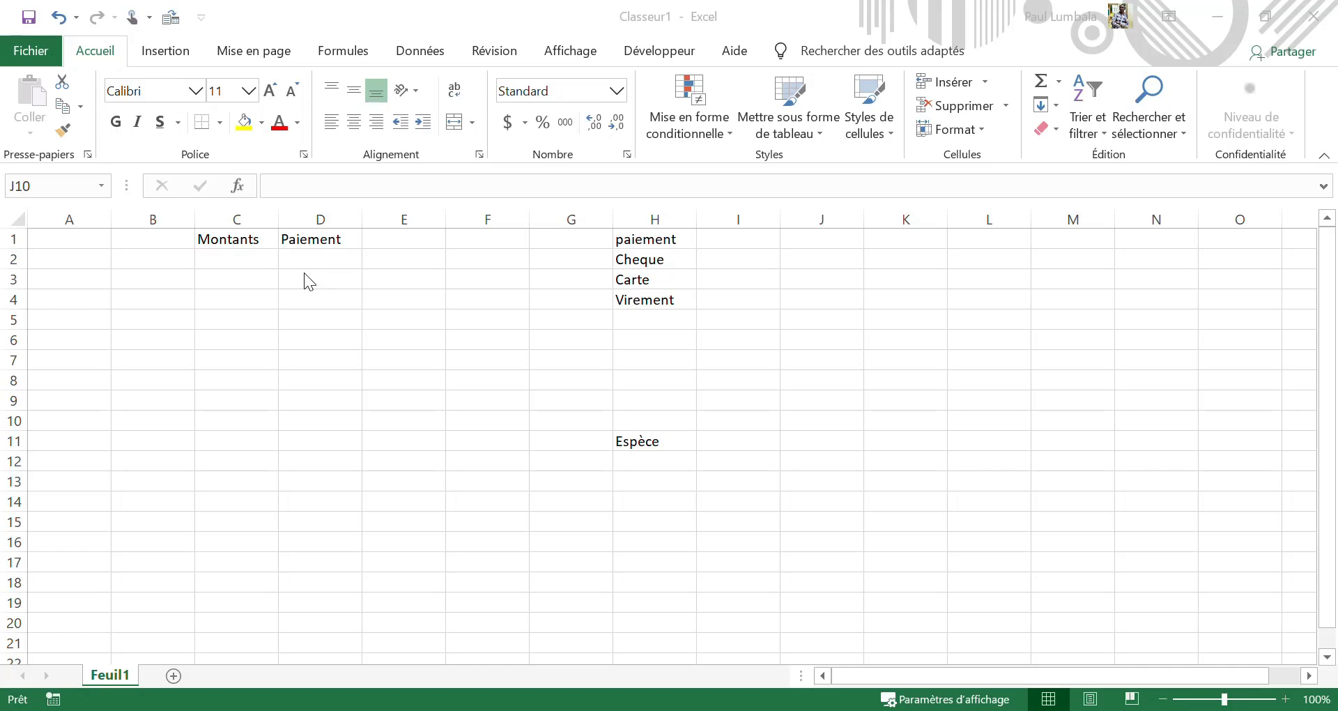
# - Start a data validation rule on cells C2:C15 under Montants, allowing Décimal values with the condition "comprise entre"
pyautogui.moveTo(239, 256); pyautogui.dragTo(246, 512)
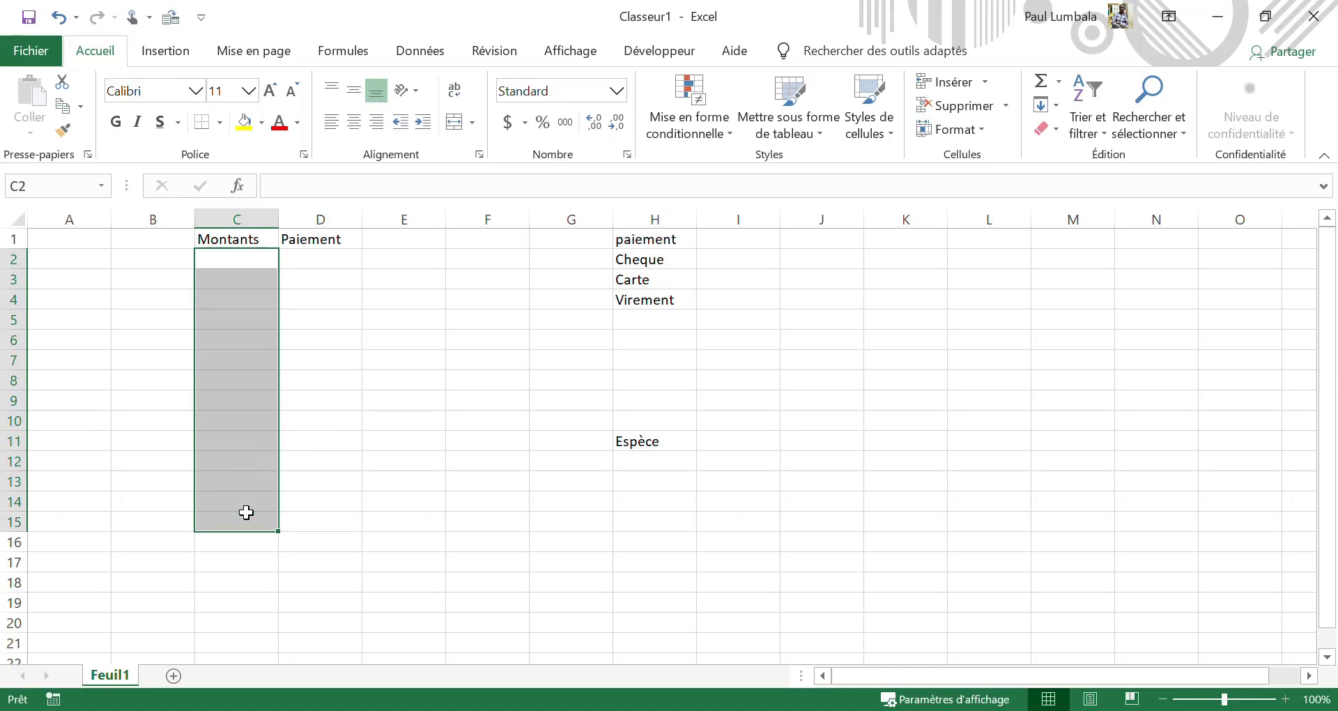
pyautogui.click(420, 51)
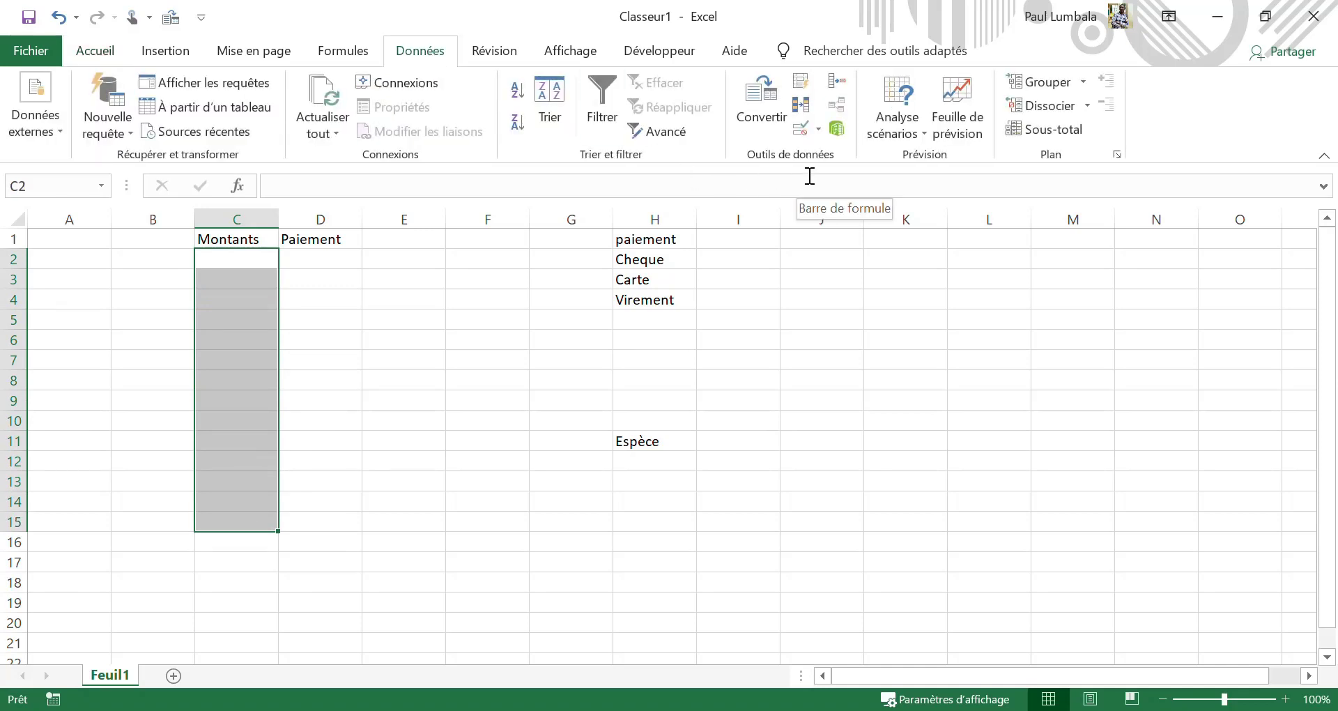
pyautogui.click(819, 128)
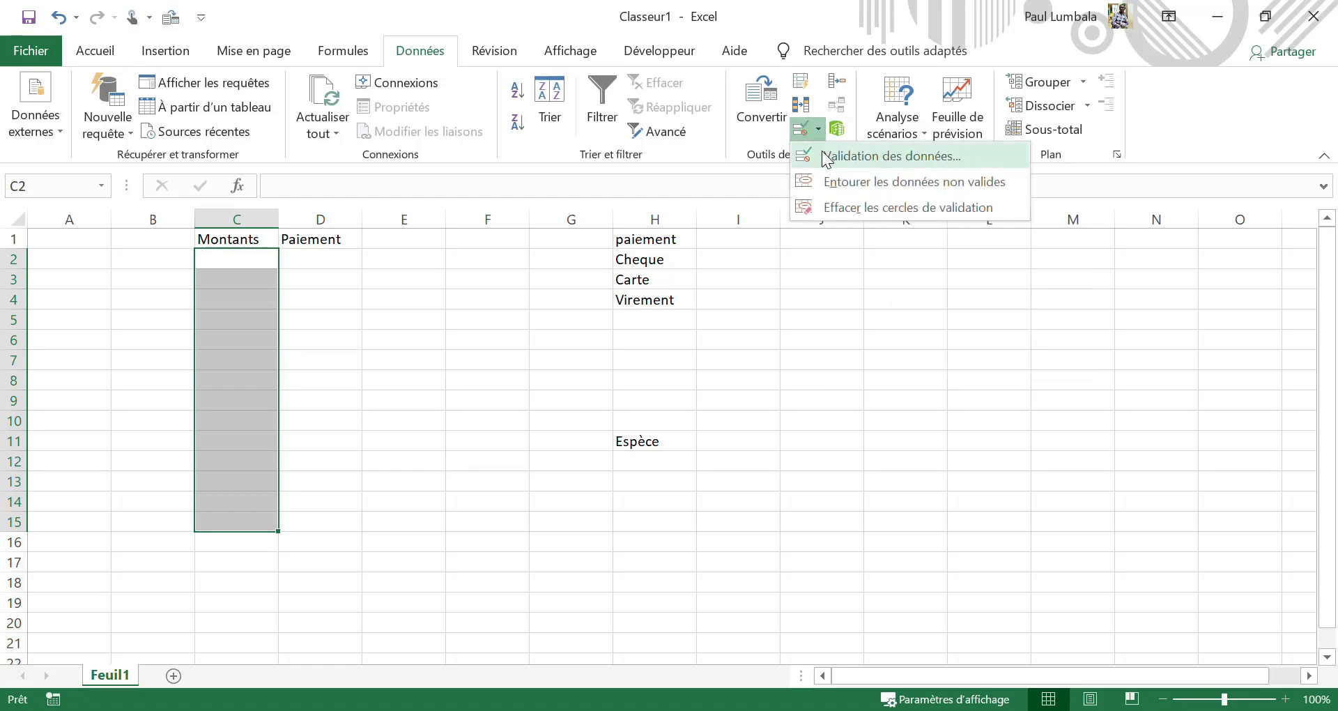
pyautogui.click(840, 157)
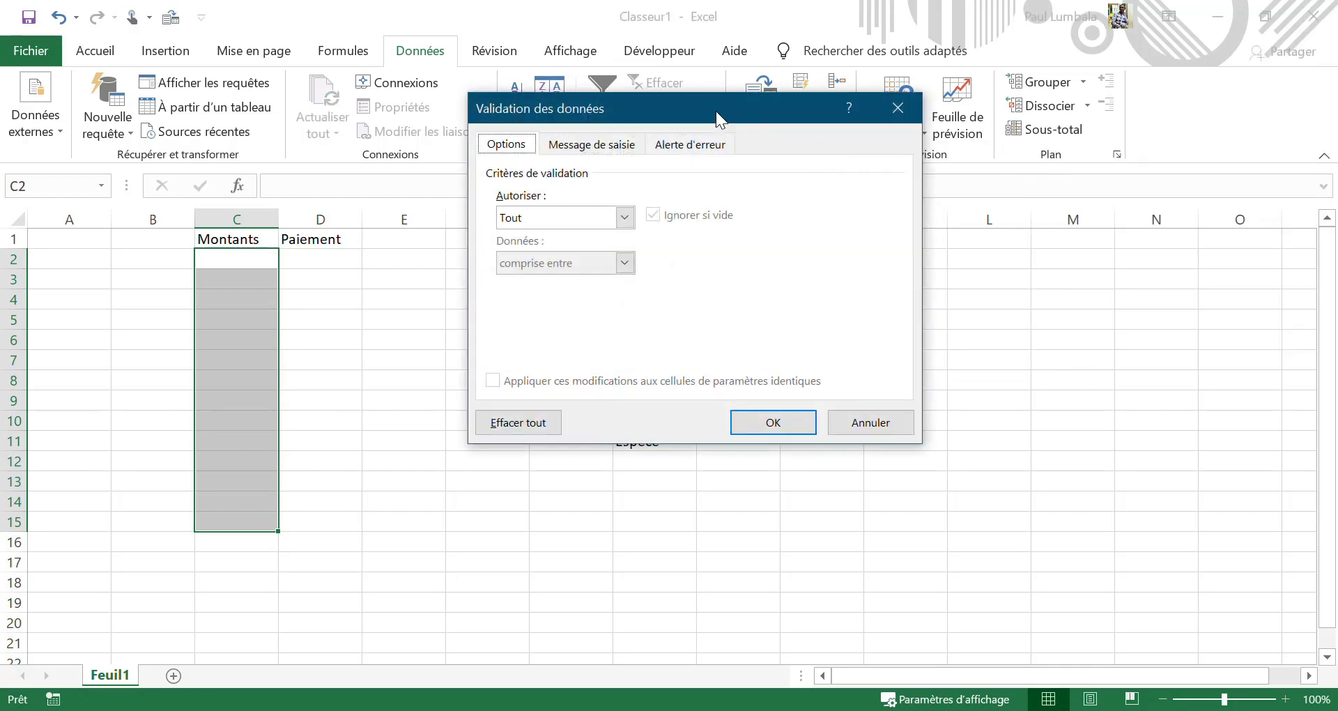
pyautogui.moveTo(705, 110); pyautogui.dragTo(646, 135)
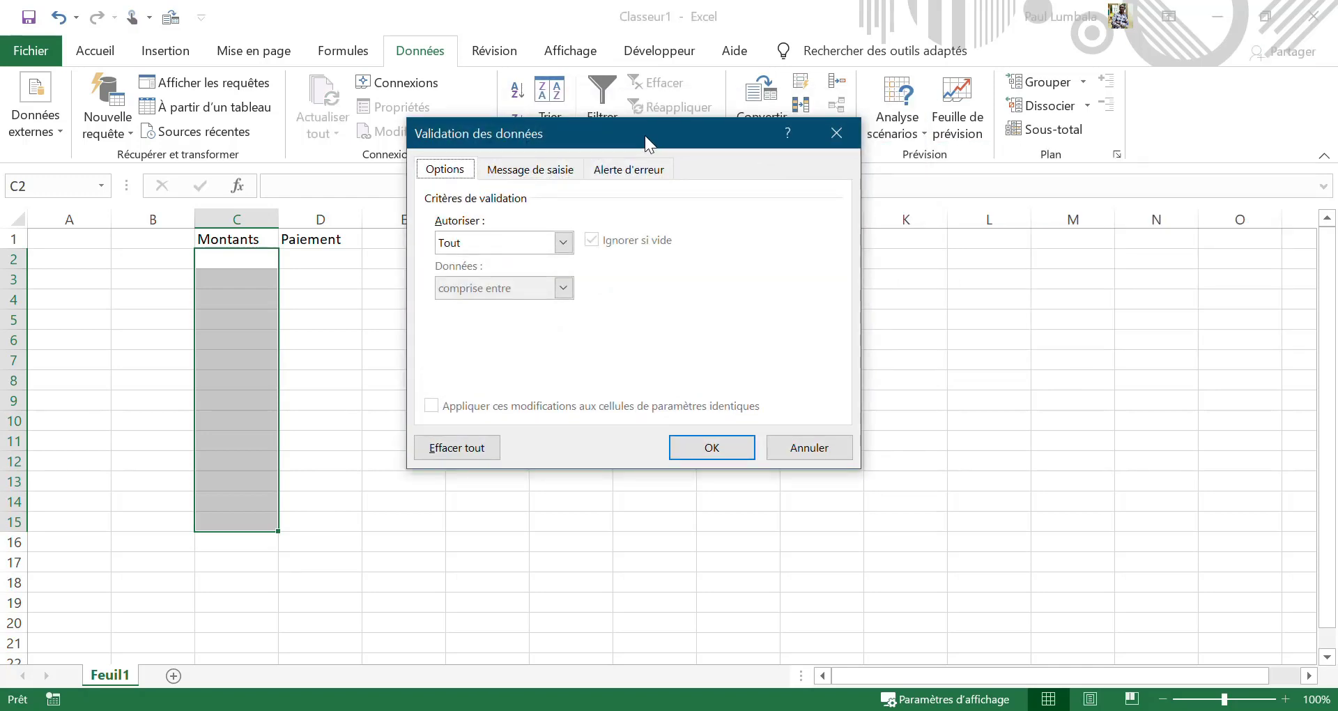
pyautogui.click(512, 173)
pyautogui.click(618, 174)
pyautogui.click(454, 175)
pyautogui.click(563, 242)
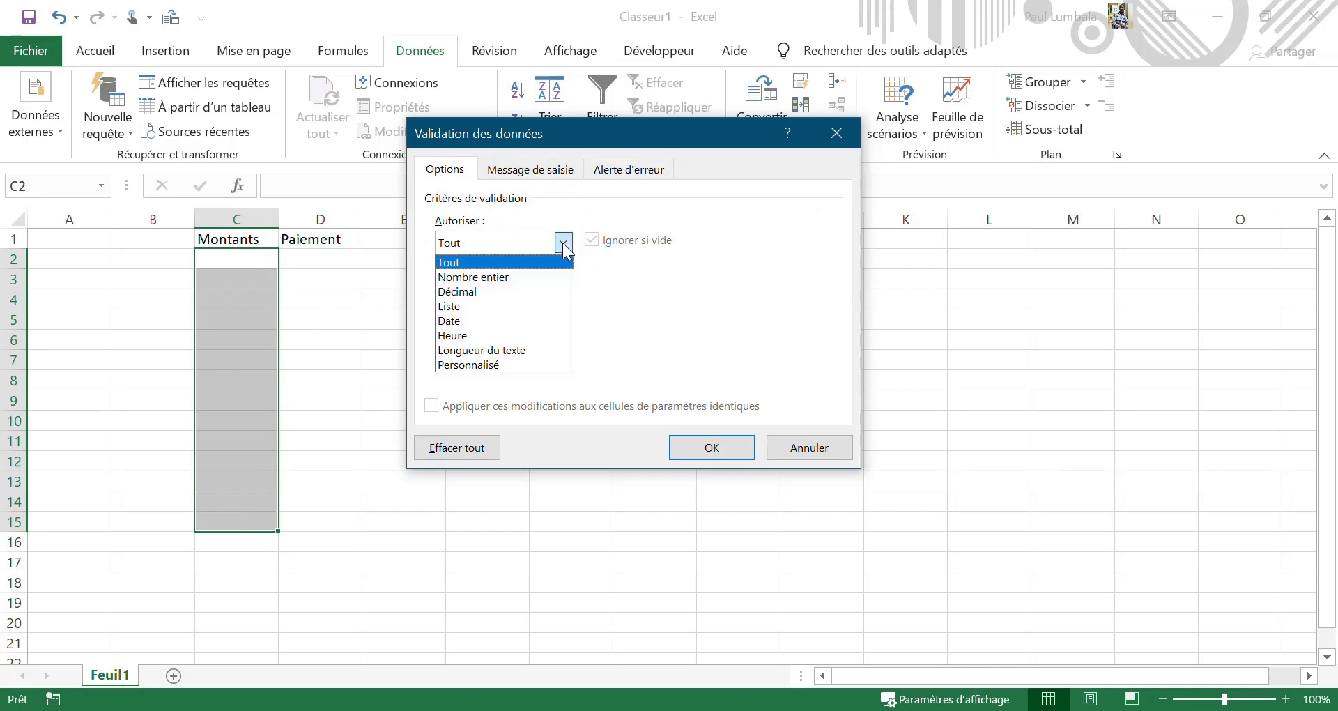
pyautogui.click(500, 290)
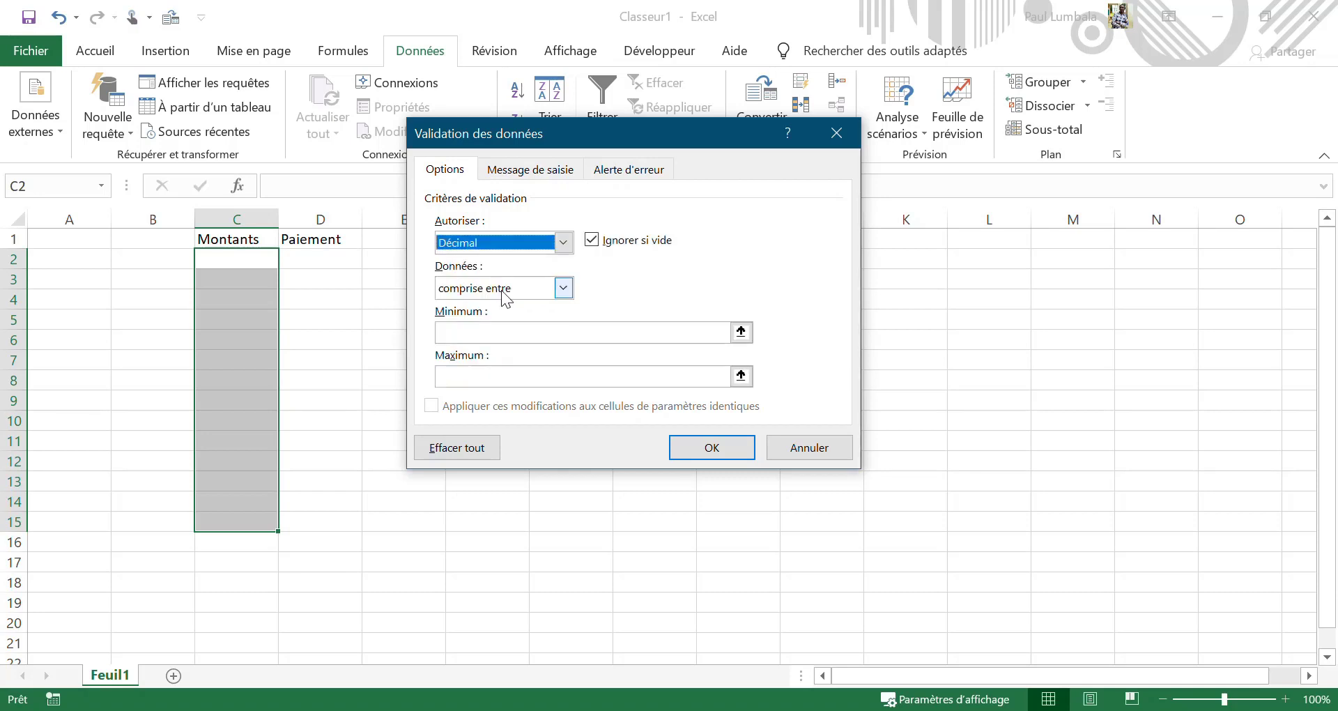
pyautogui.click(563, 288)
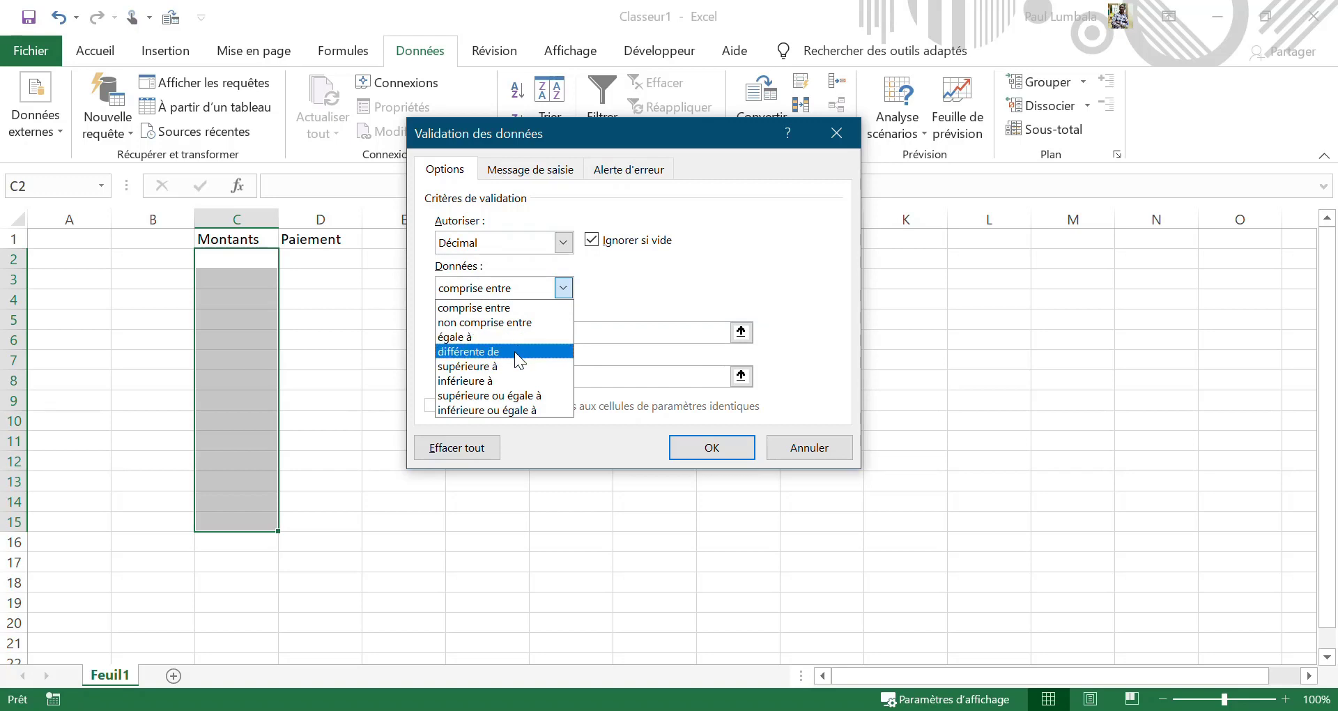
pyautogui.click(564, 288)
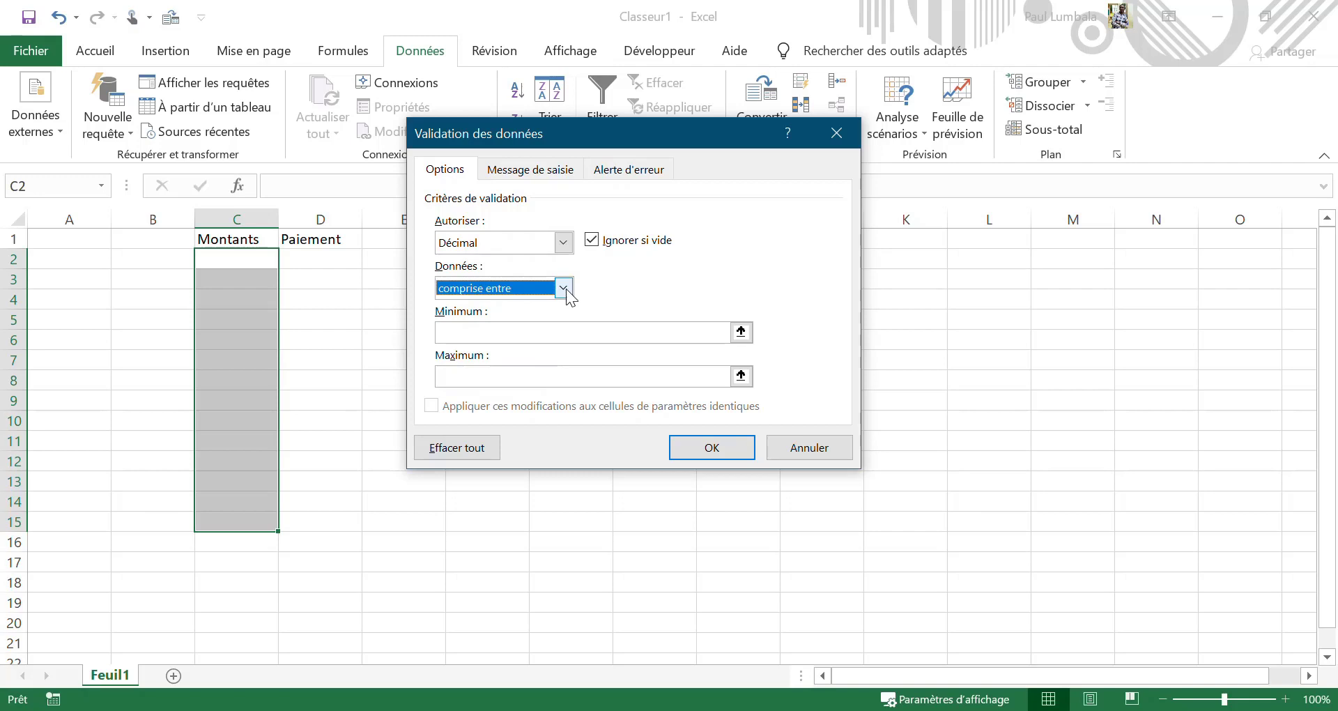
# - Set the validation rule's minimum to reference cell J2
pyautogui.click(519, 331)
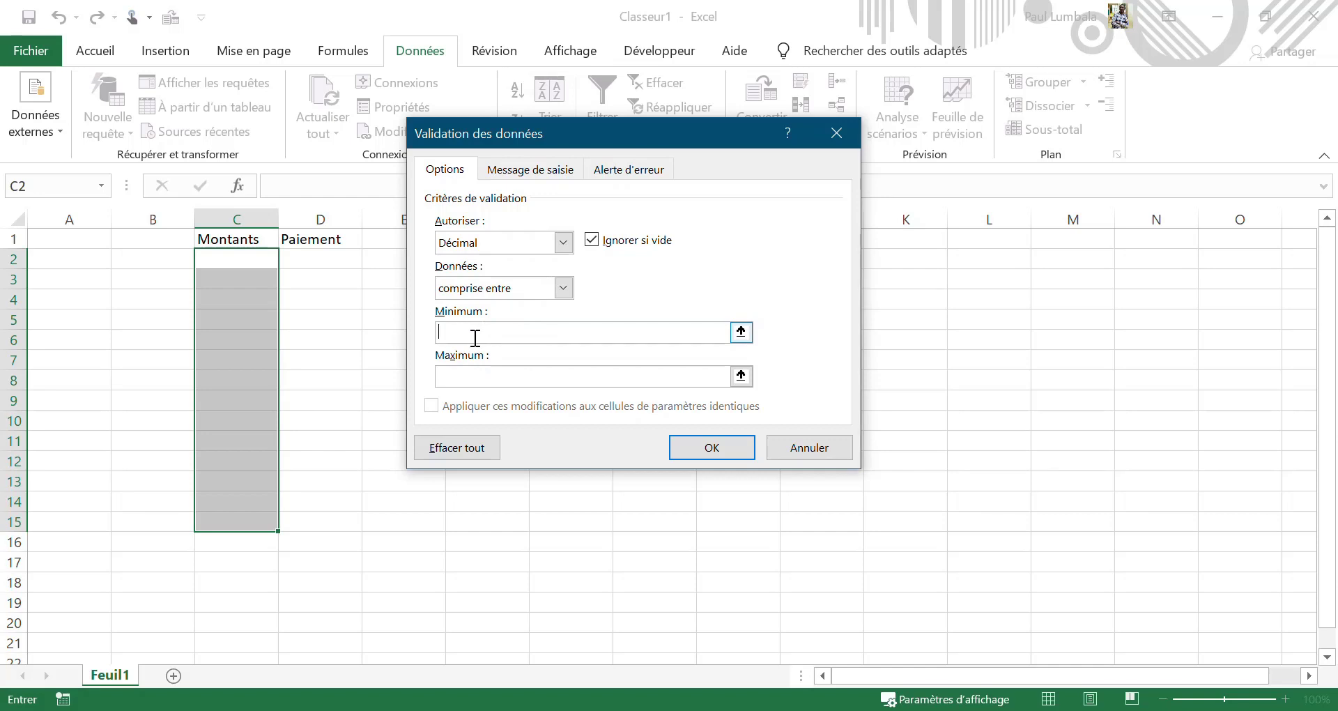
pyautogui.write('3')
pyautogui.click(741, 331)
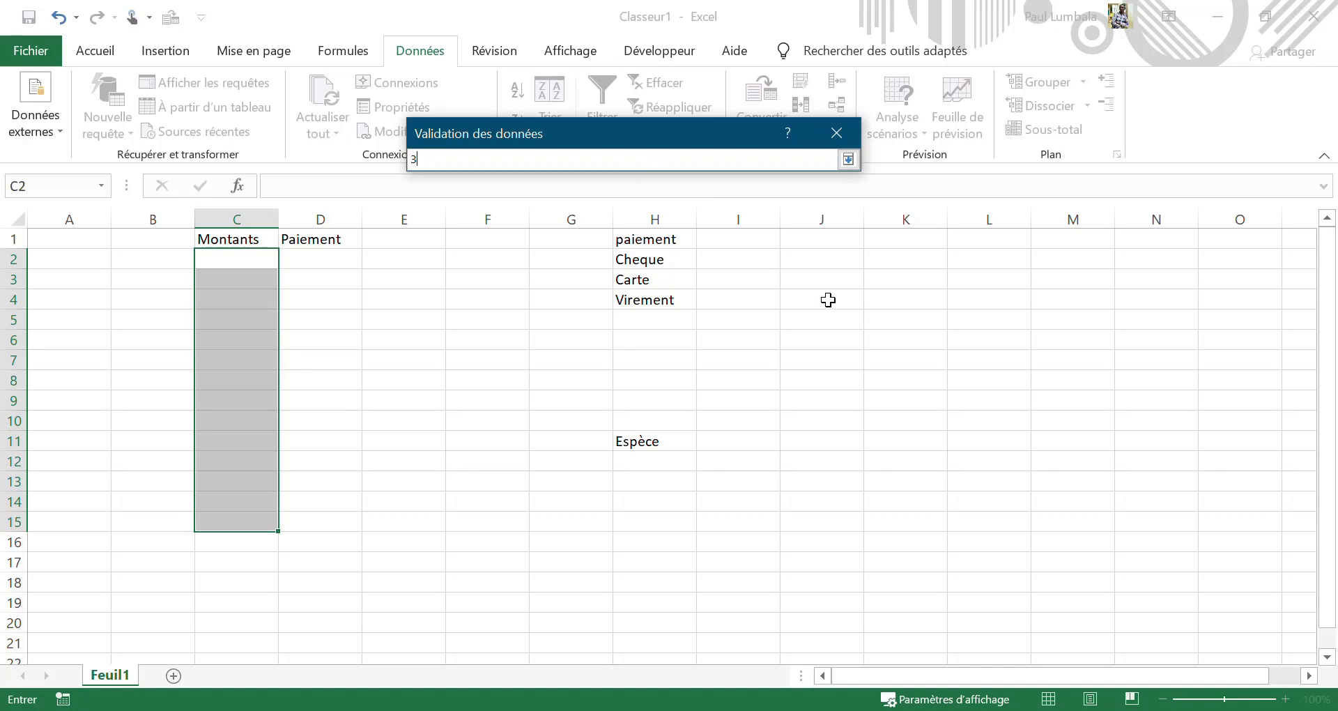
pyautogui.write('+')
pyautogui.click(822, 259)
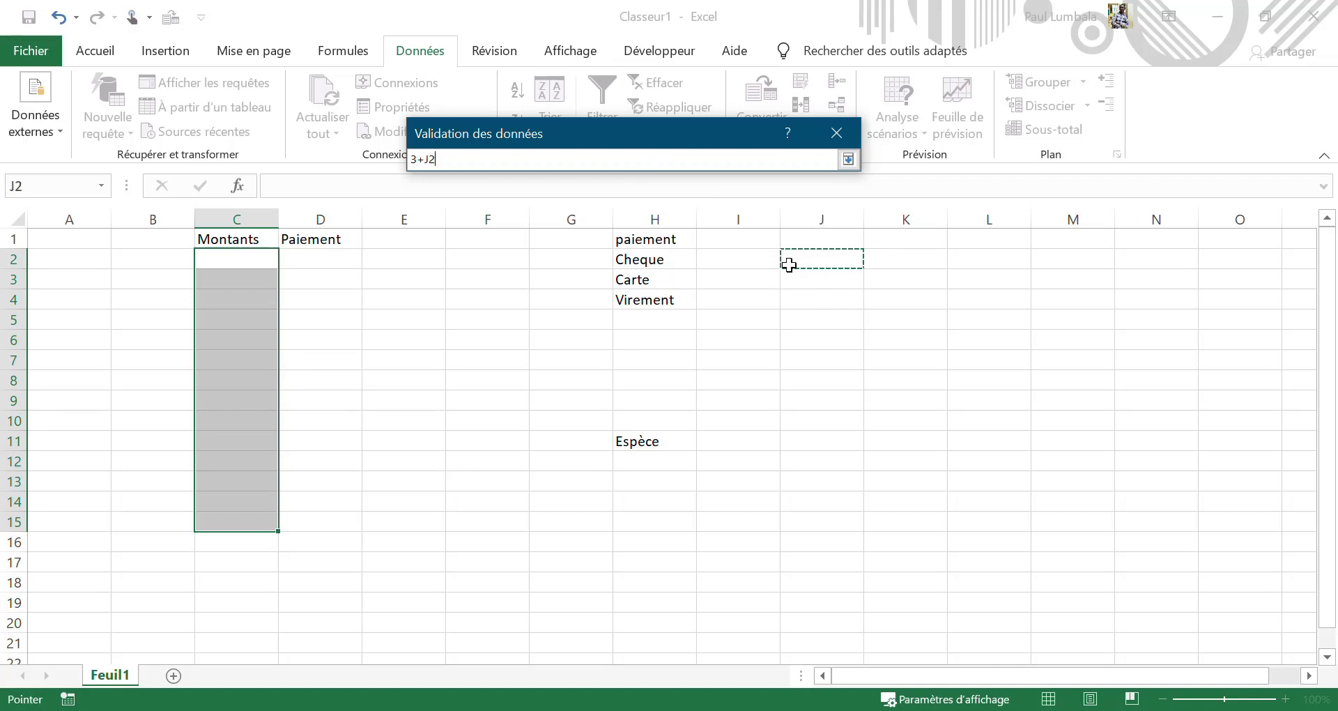
pyautogui.click(847, 160)
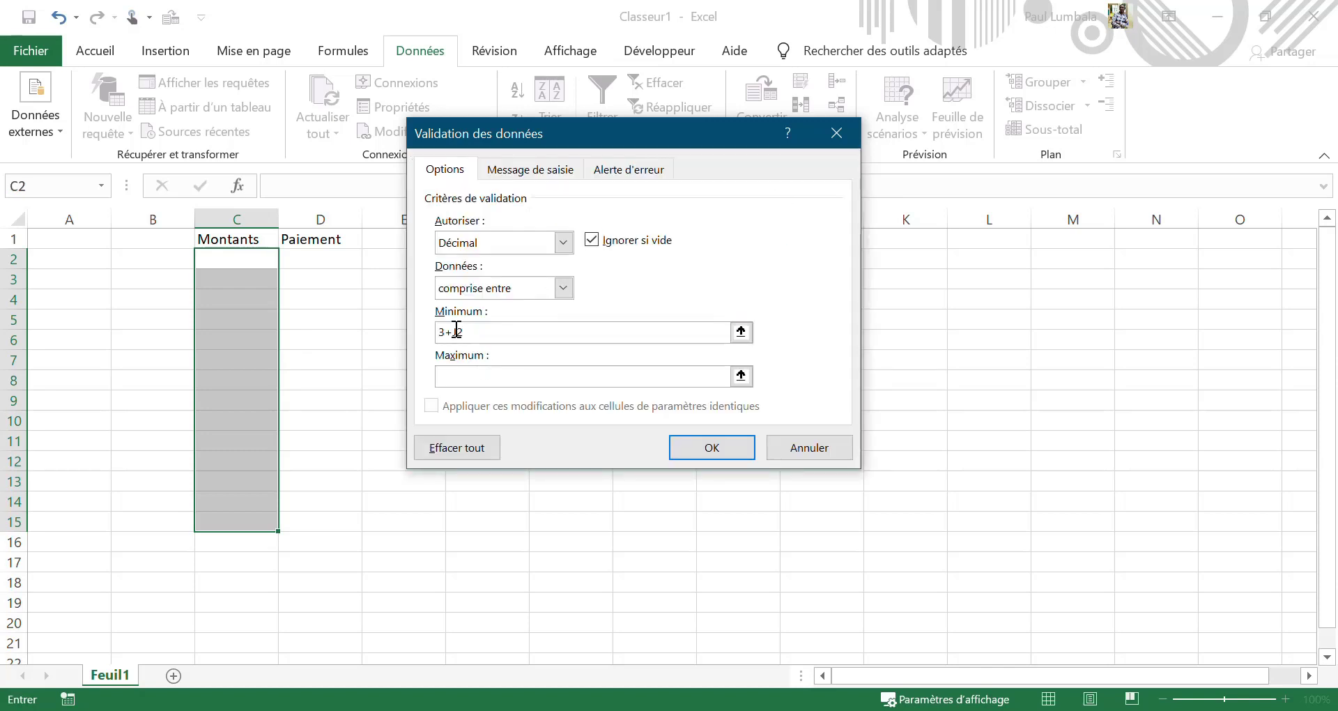
pyautogui.press('BackSpace')
pyautogui.press('BackSpace')
# - Set the validation rule's maximum to reference cell K2
pyautogui.click(603, 383)
pyautogui.write('5')
pyautogui.press('BackSpace')
pyautogui.click(741, 376)
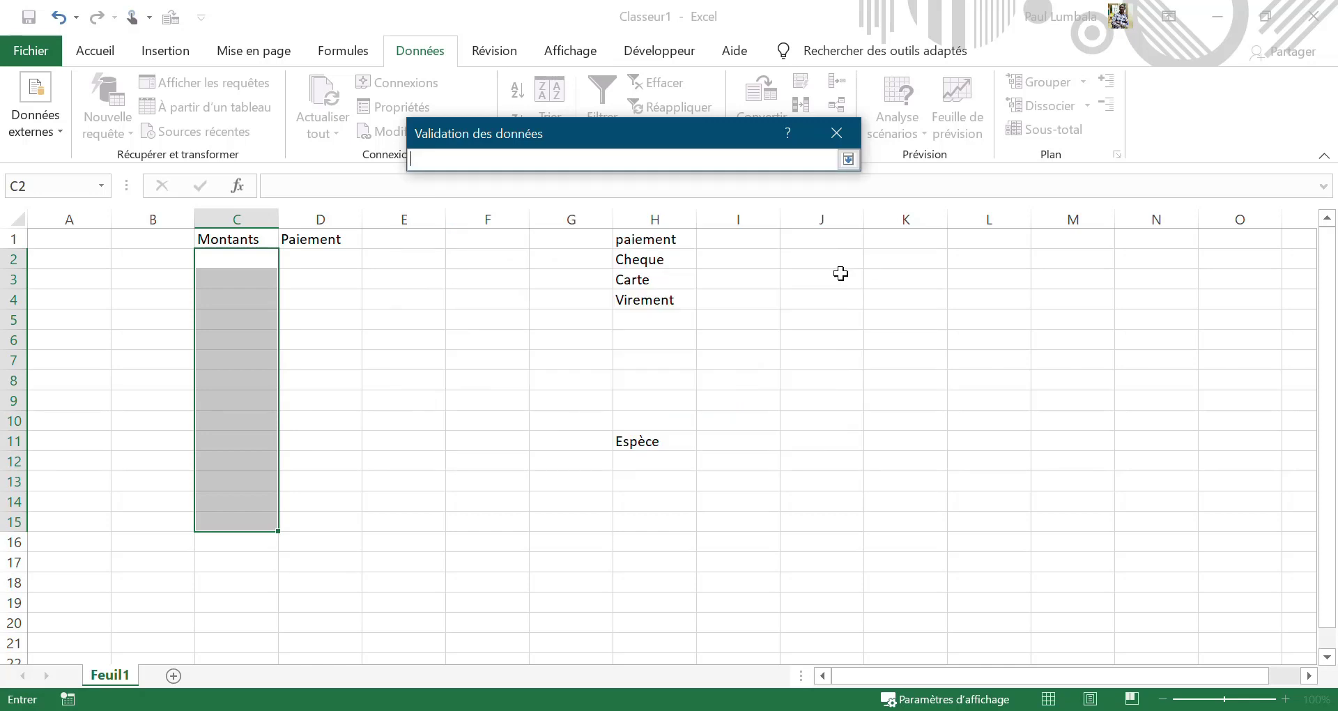
pyautogui.click(909, 263)
pyautogui.press('Return')
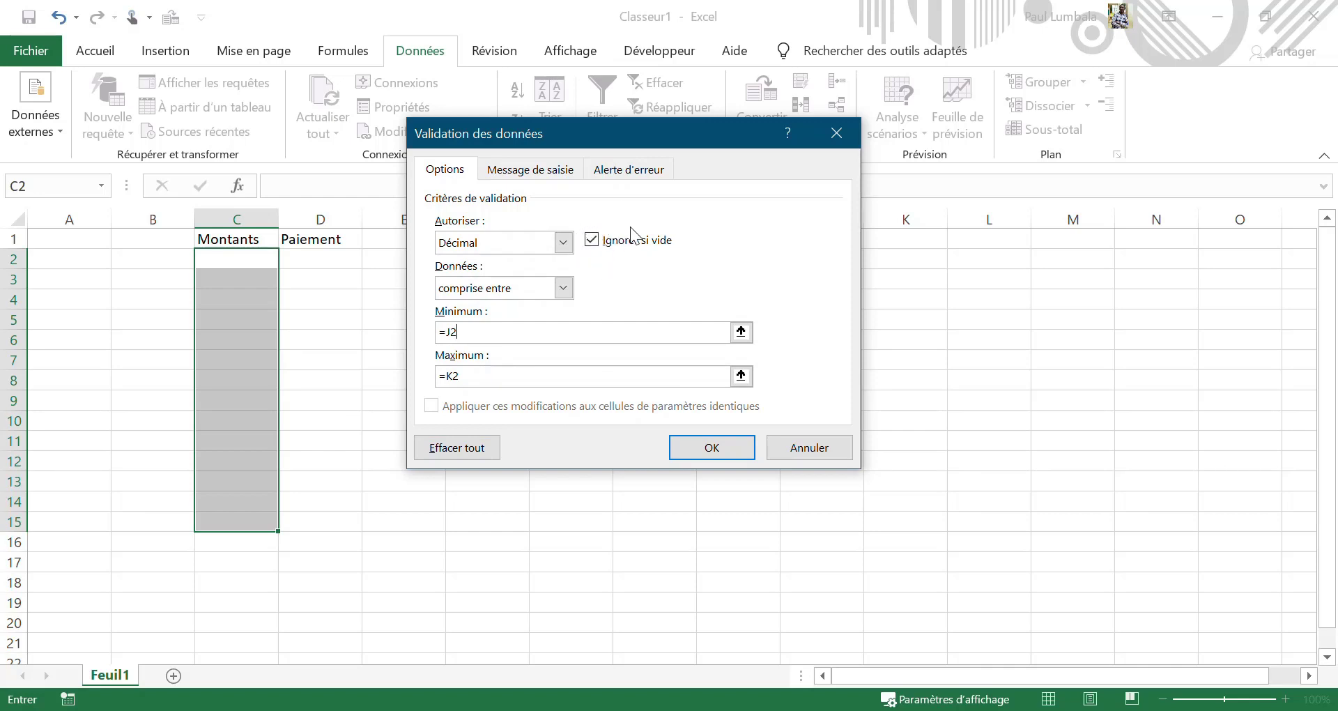
pyautogui.click(591, 242)
# - Add an input message titled "Attention" with the text "valeur a respecter svp." to the validation rule
pyautogui.click(530, 170)
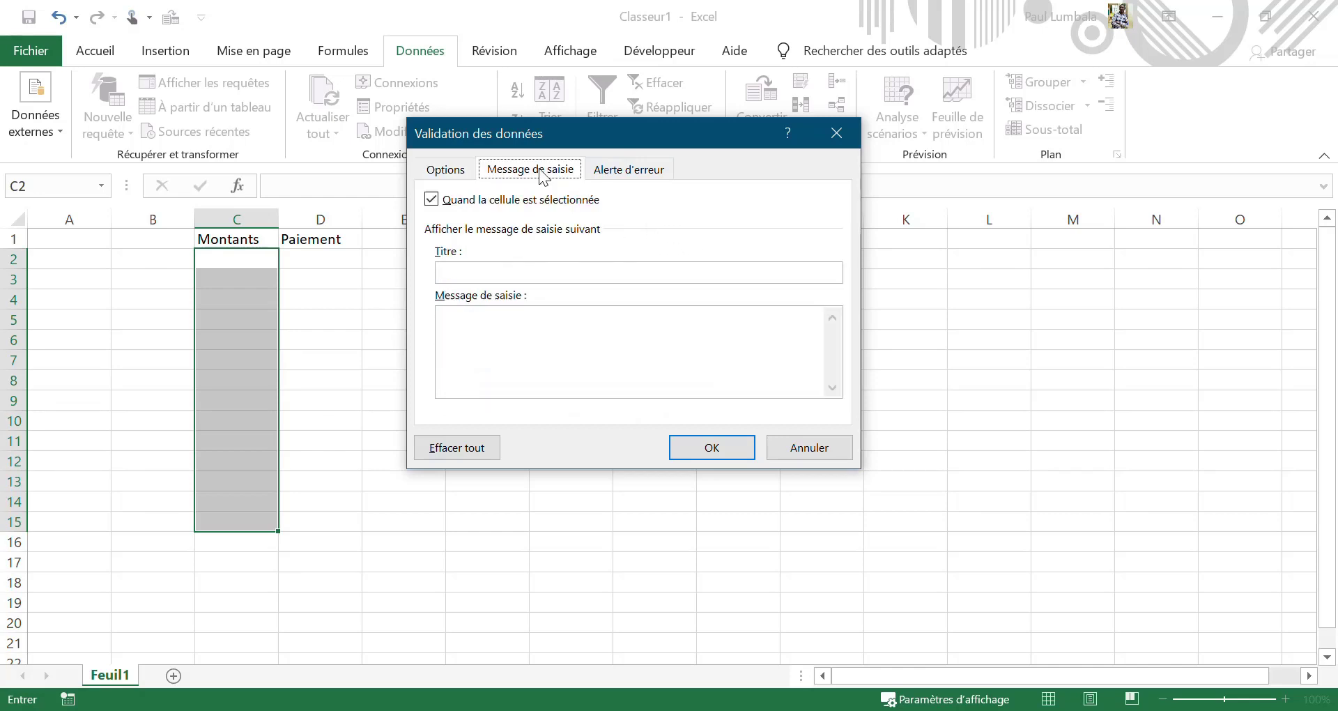
pyautogui.click(527, 273)
pyautogui.write('Attention')
pyautogui.click(542, 353)
pyautogui.write('valeur a respecter svp.')
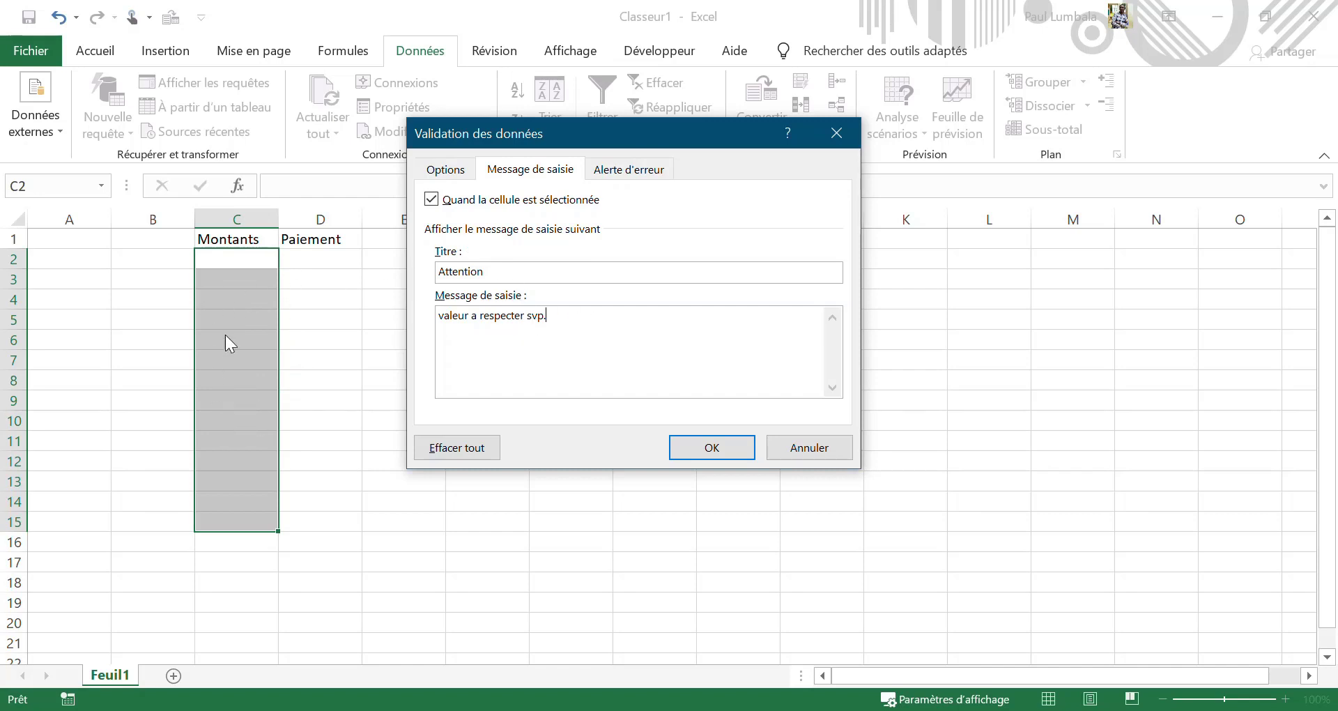
# - Set a Stop error alert titled "Message d'erreur" reading "vous avez tapez des valeurs non correct. veuillez reesayez svp." and apply the validation
pyautogui.click(617, 170)
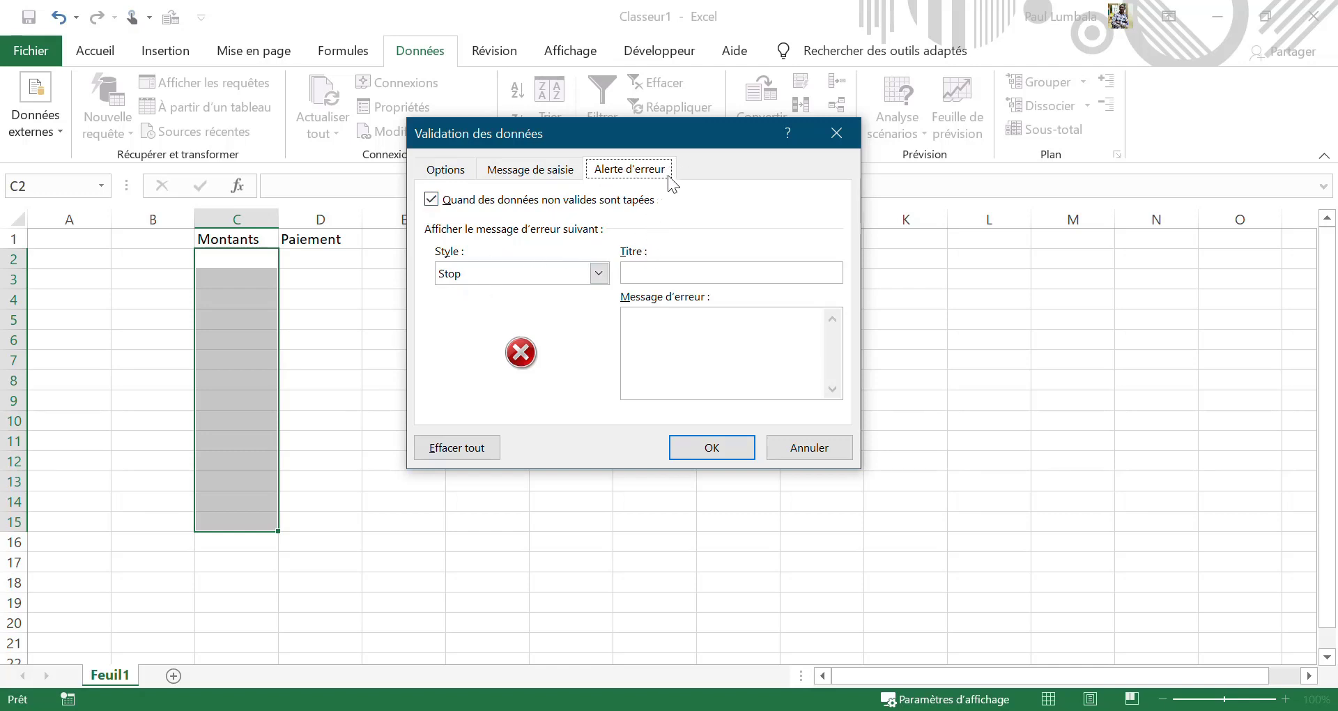
pyautogui.click(599, 274)
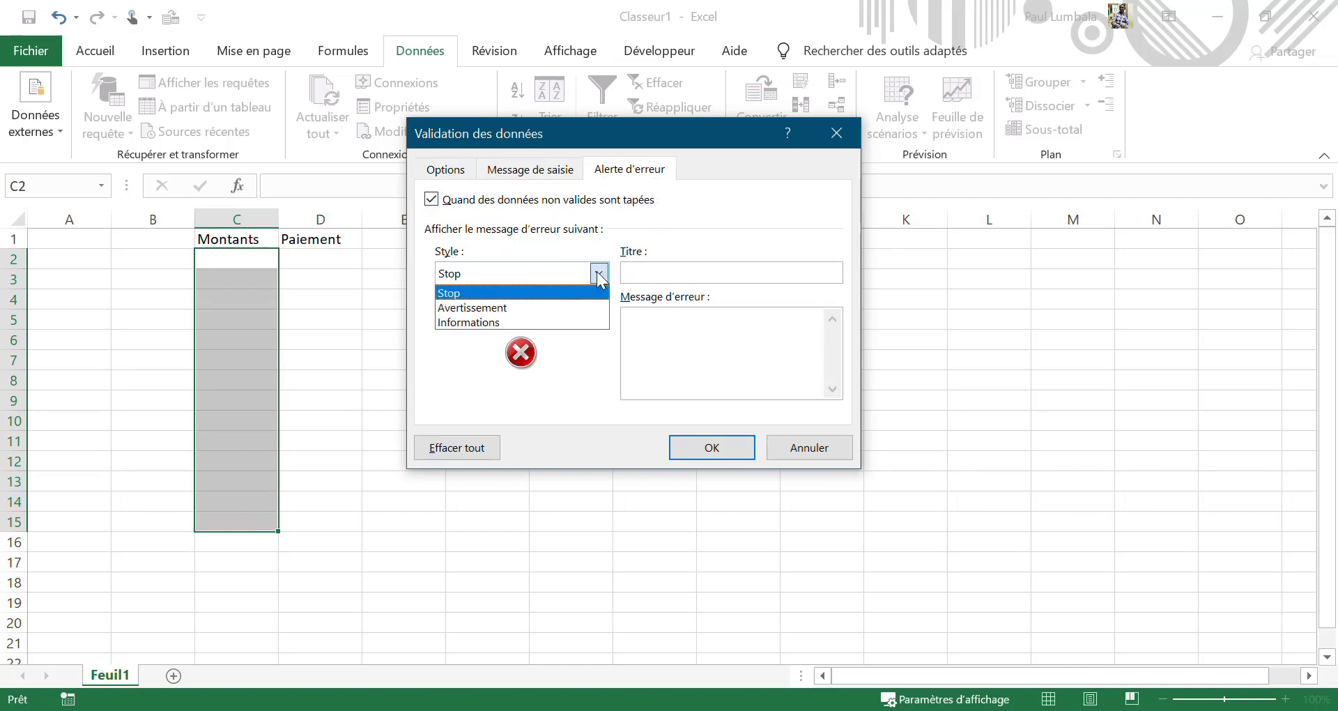
pyautogui.click(500, 308)
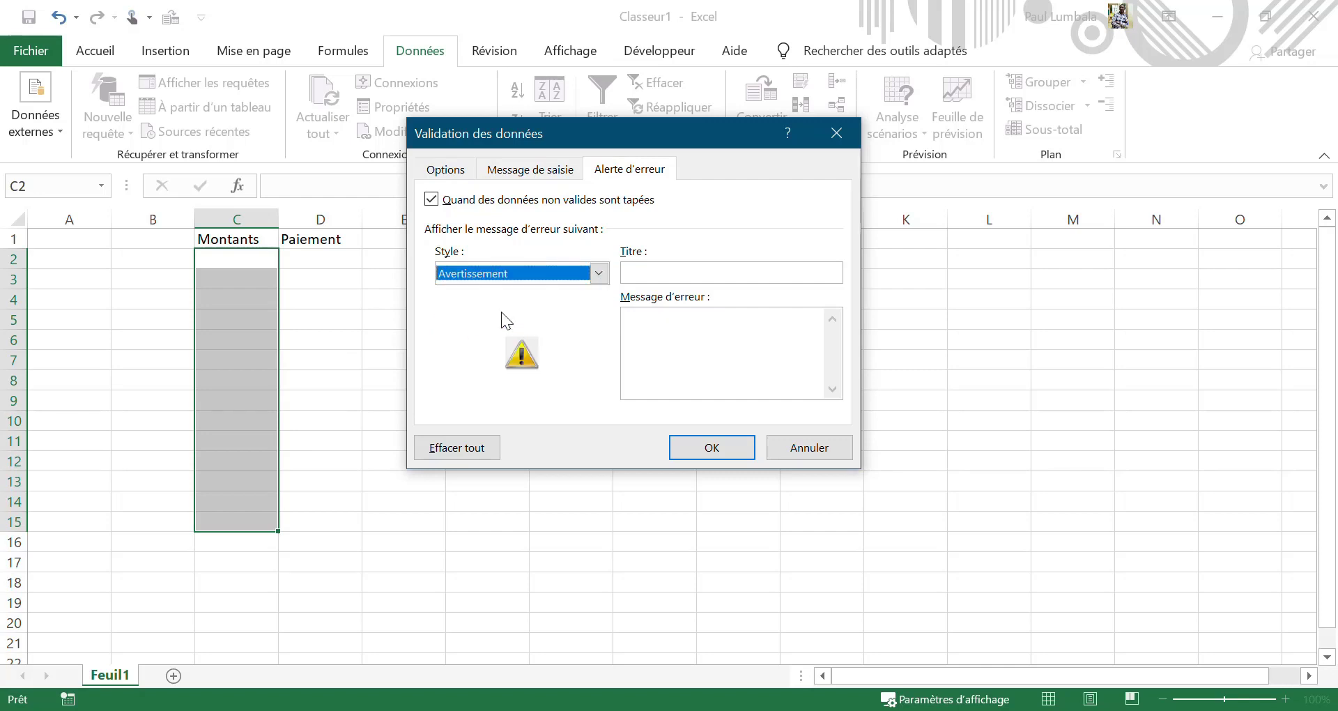
pyautogui.click(597, 273)
pyautogui.click(544, 324)
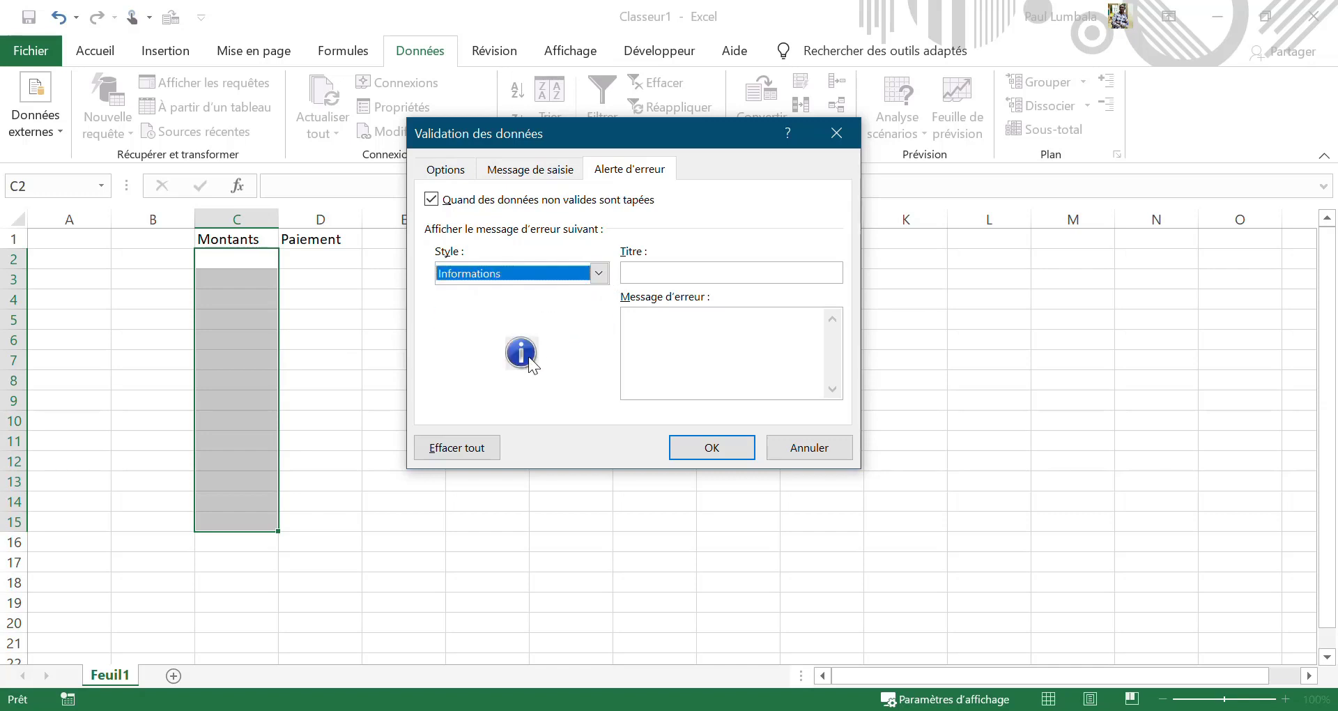
pyautogui.click(596, 276)
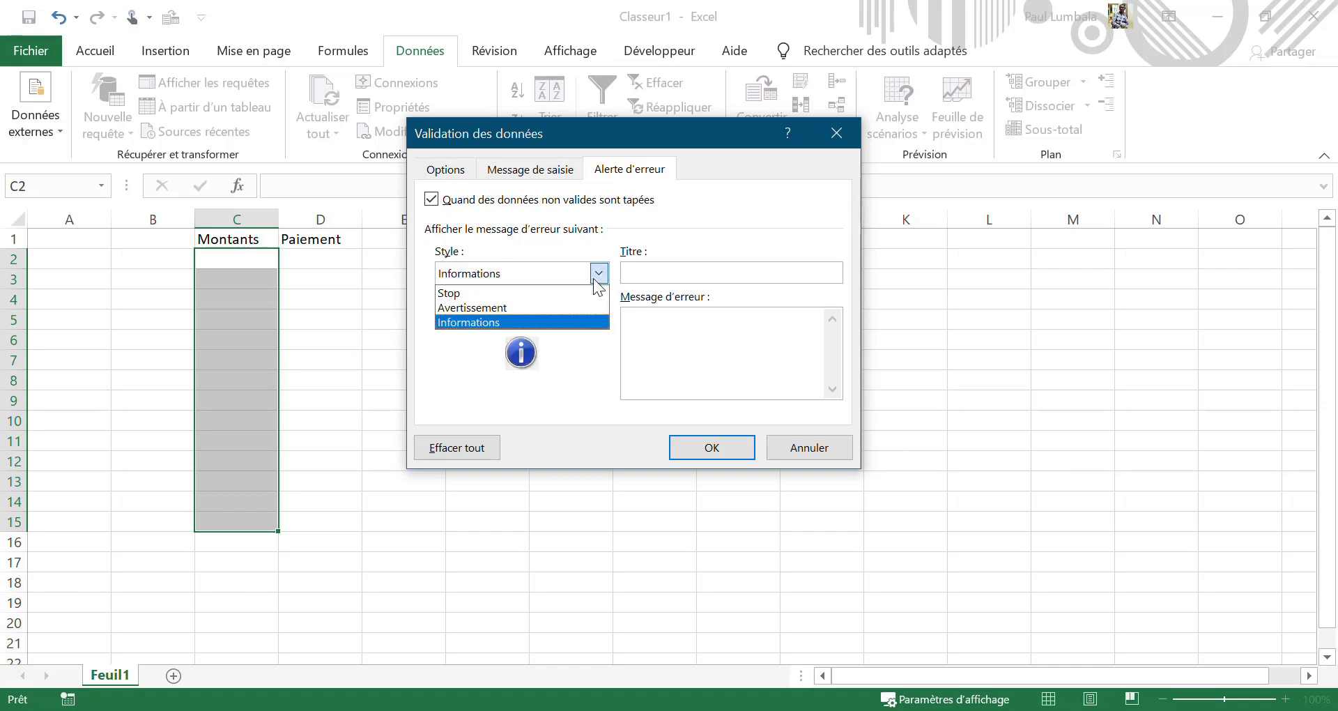
pyautogui.click(524, 291)
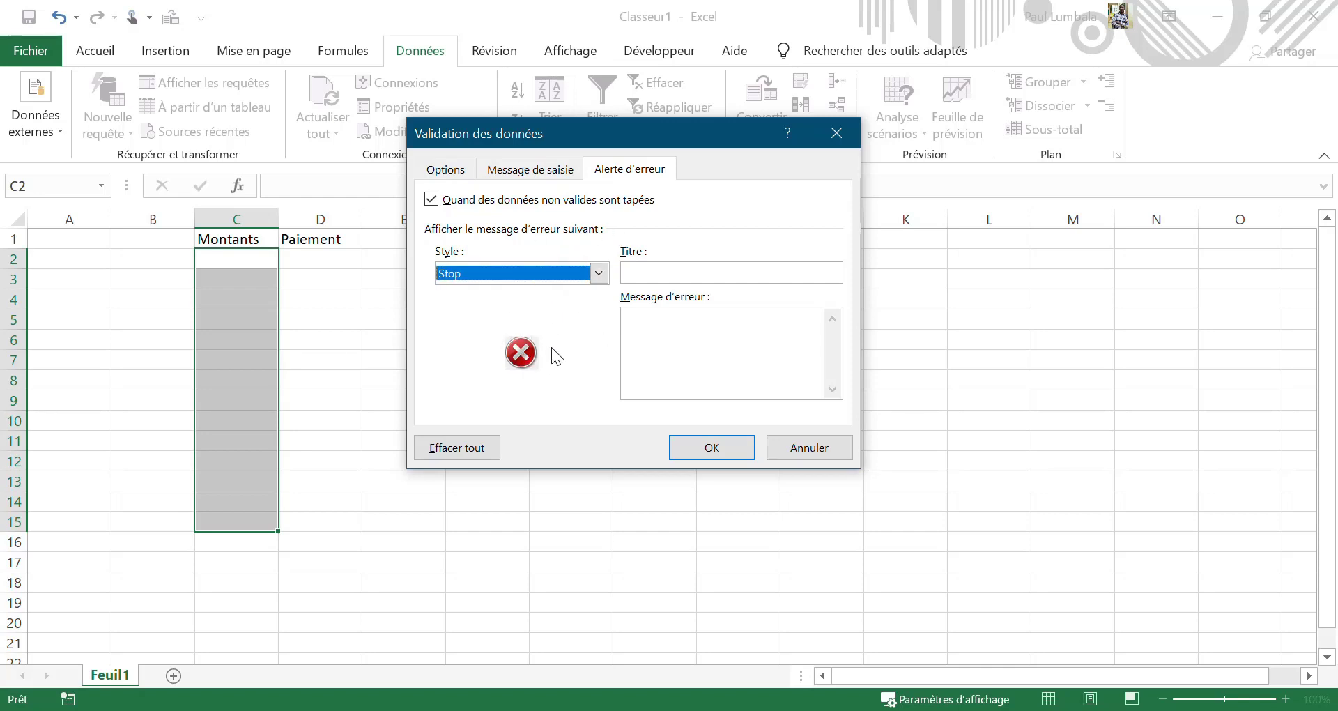
pyautogui.click(653, 266)
pyautogui.write("Message d'erreur")
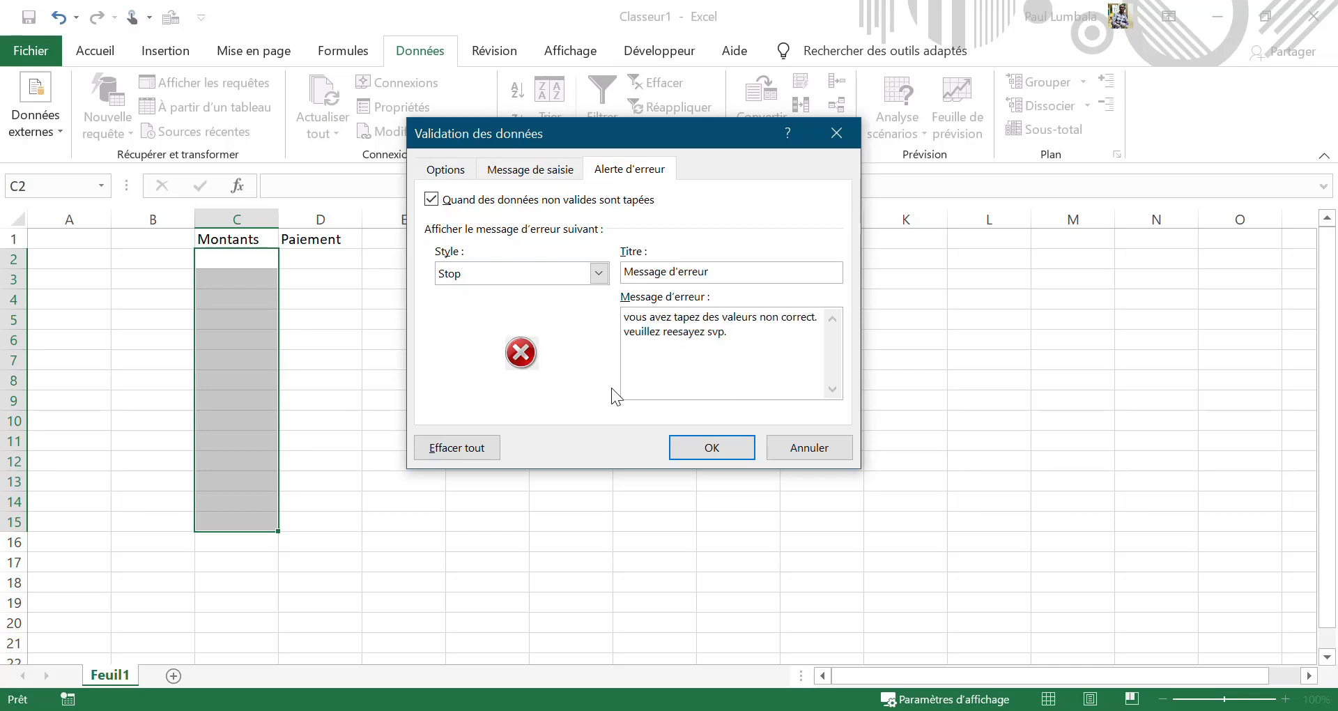
pyautogui.click(735, 442)
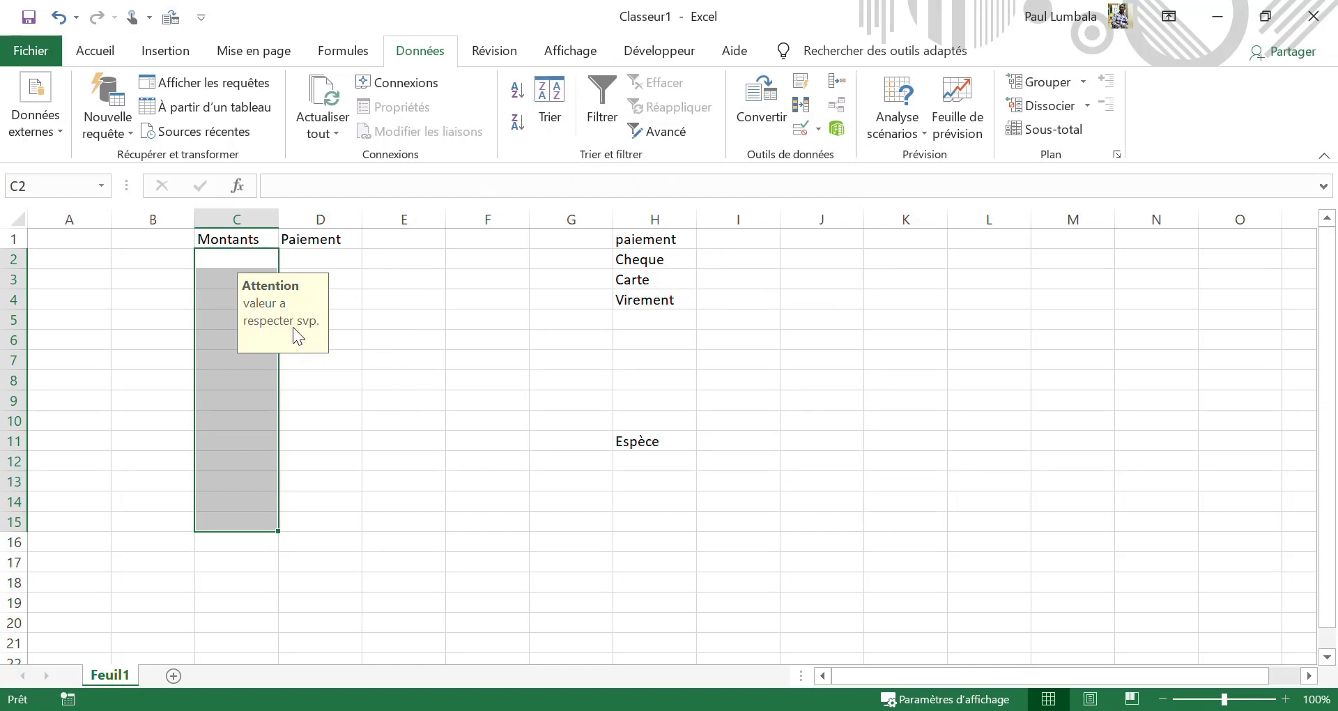
# - Enter the limit values 2 in cell J2 and 10 in cell K2
pyautogui.click(831, 258)
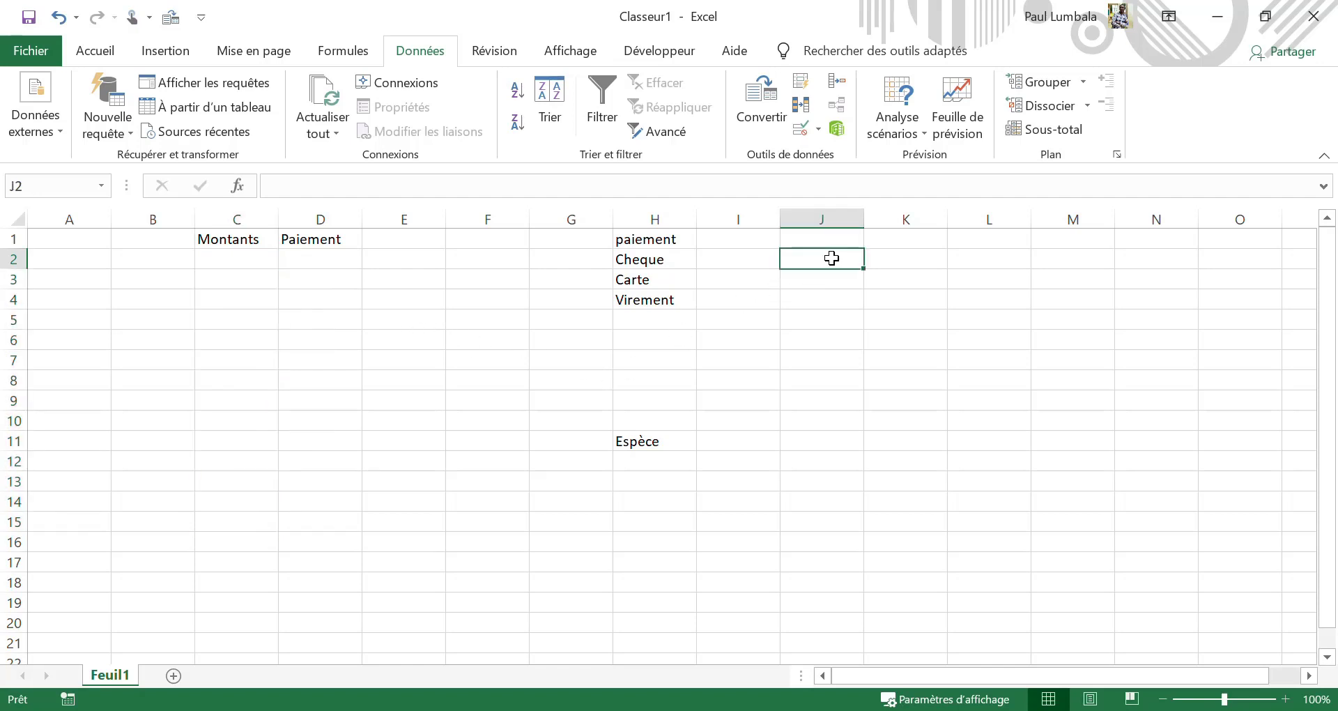
pyautogui.write('2')
pyautogui.click(922, 259)
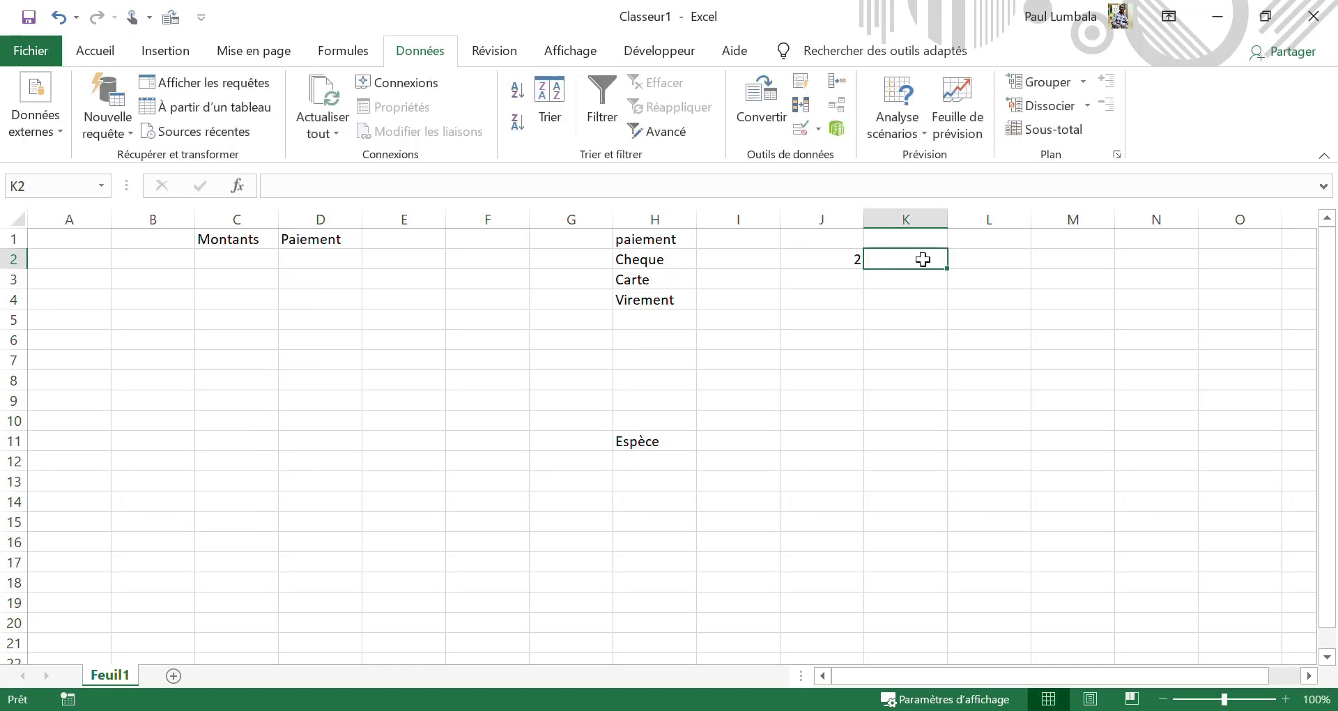
pyautogui.write('10')
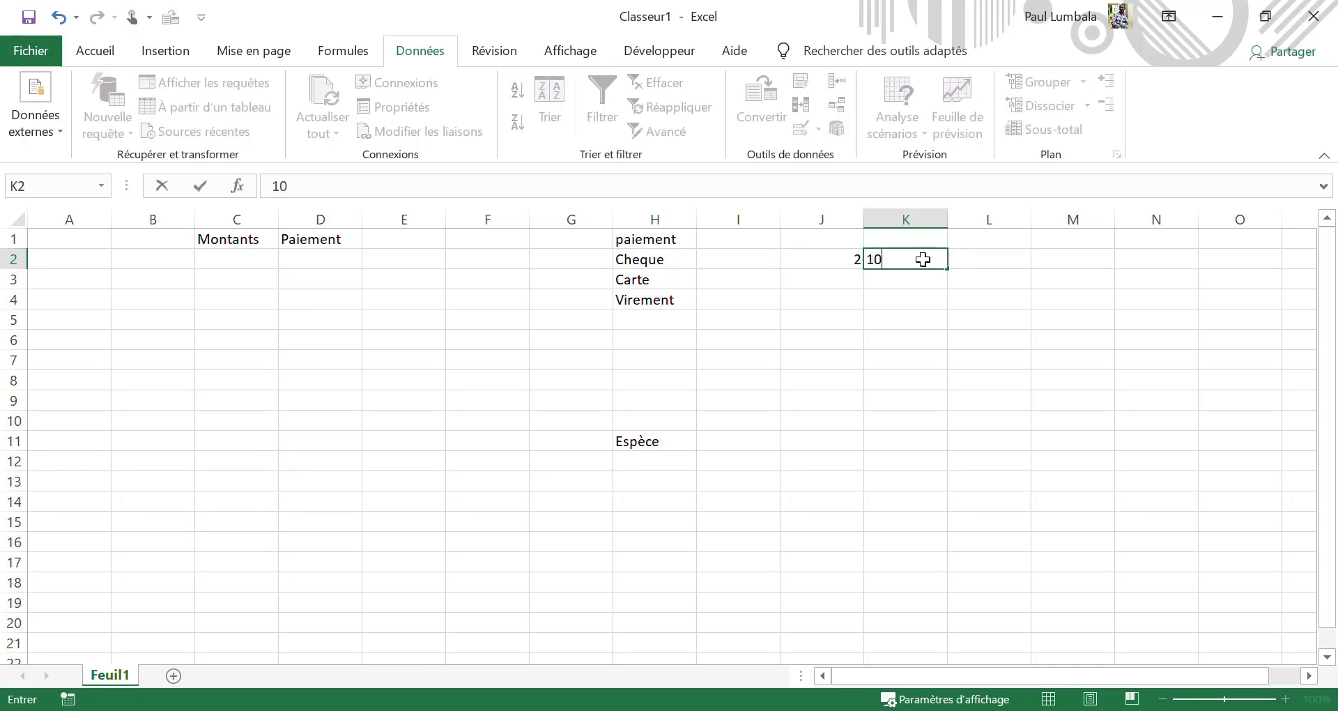
pyautogui.press('Return')
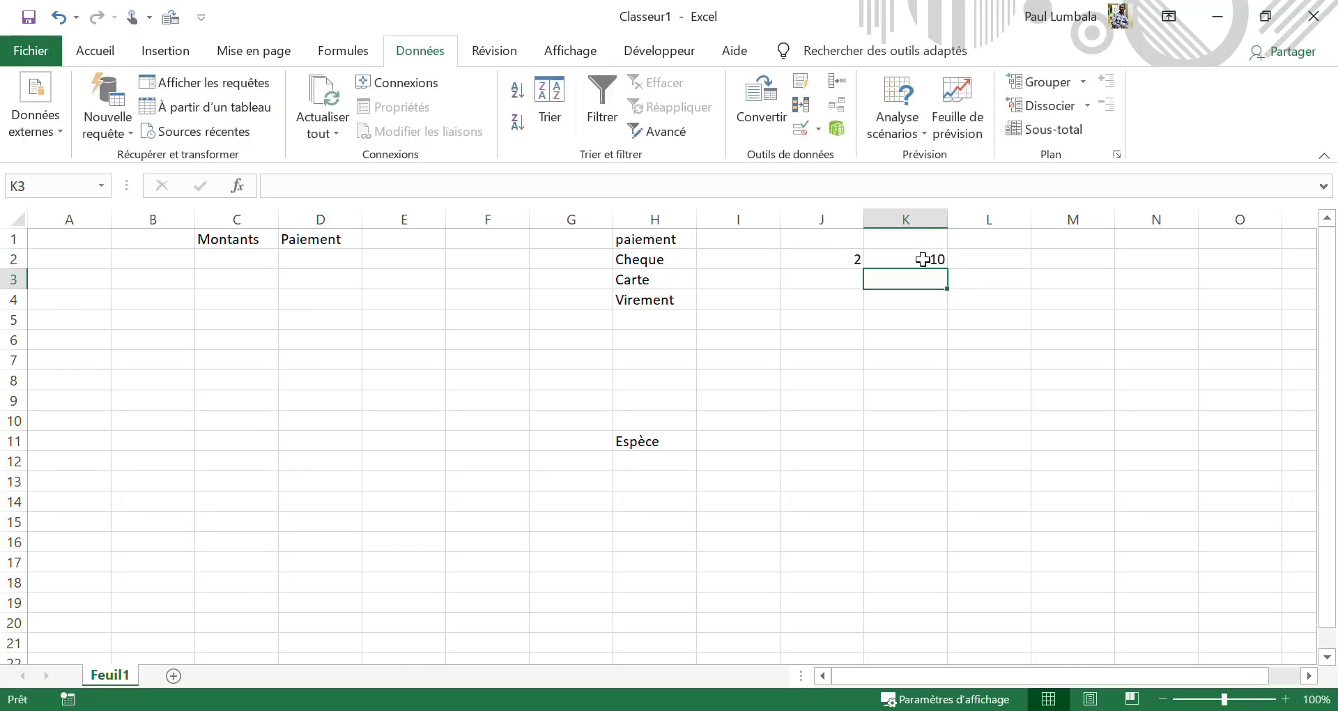
# - Test the validation by entering 1 in cell C2, and cancel the entry
pyautogui.click(240, 262)
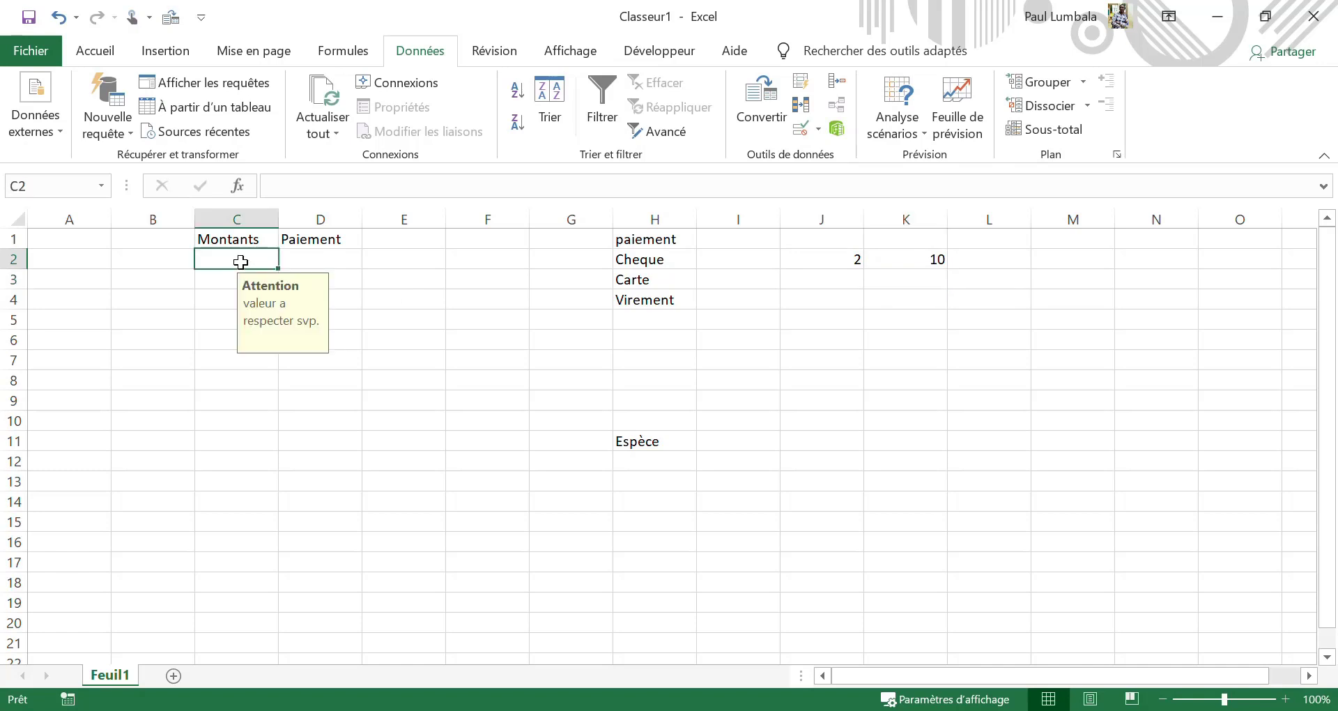
pyautogui.write('1')
pyautogui.press('Return')
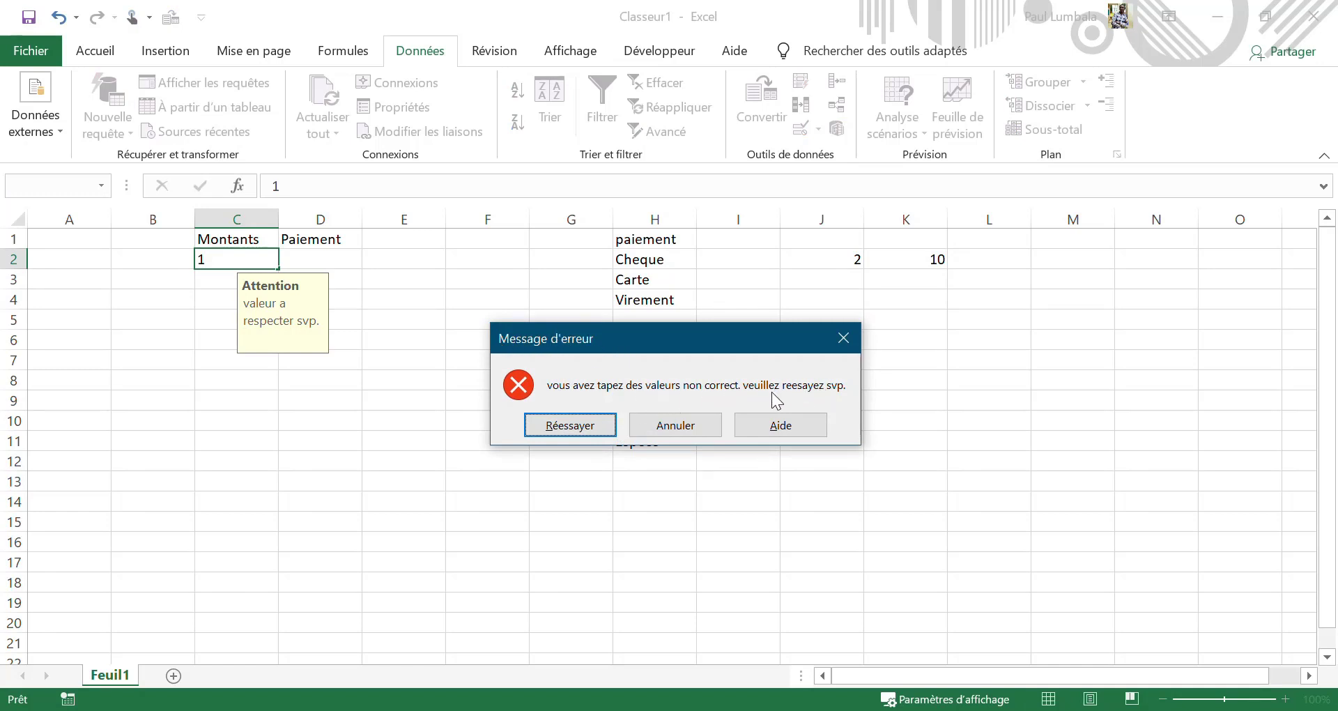
pyautogui.click(675, 424)
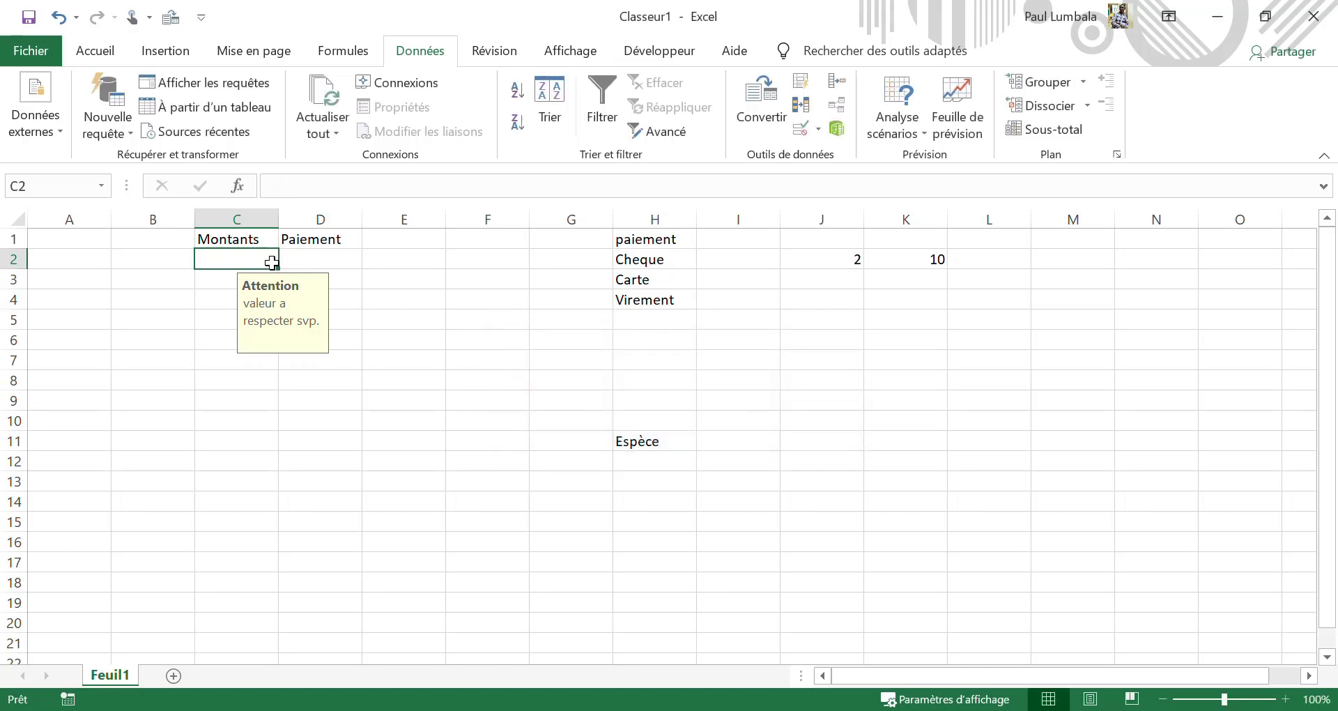
# - Enter 1 in cell C2 again, choose to retry, and replace the value with 4
pyautogui.write('1')
pyautogui.press('Return')
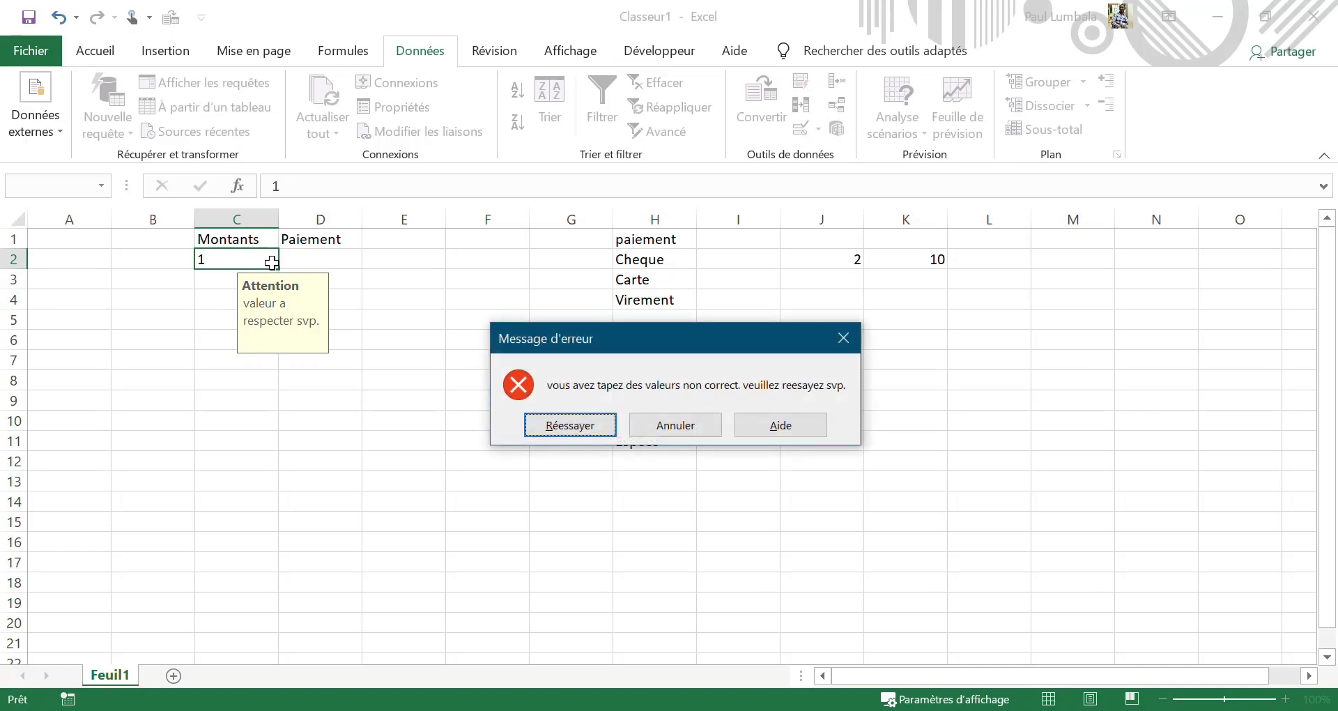
pyautogui.click(584, 424)
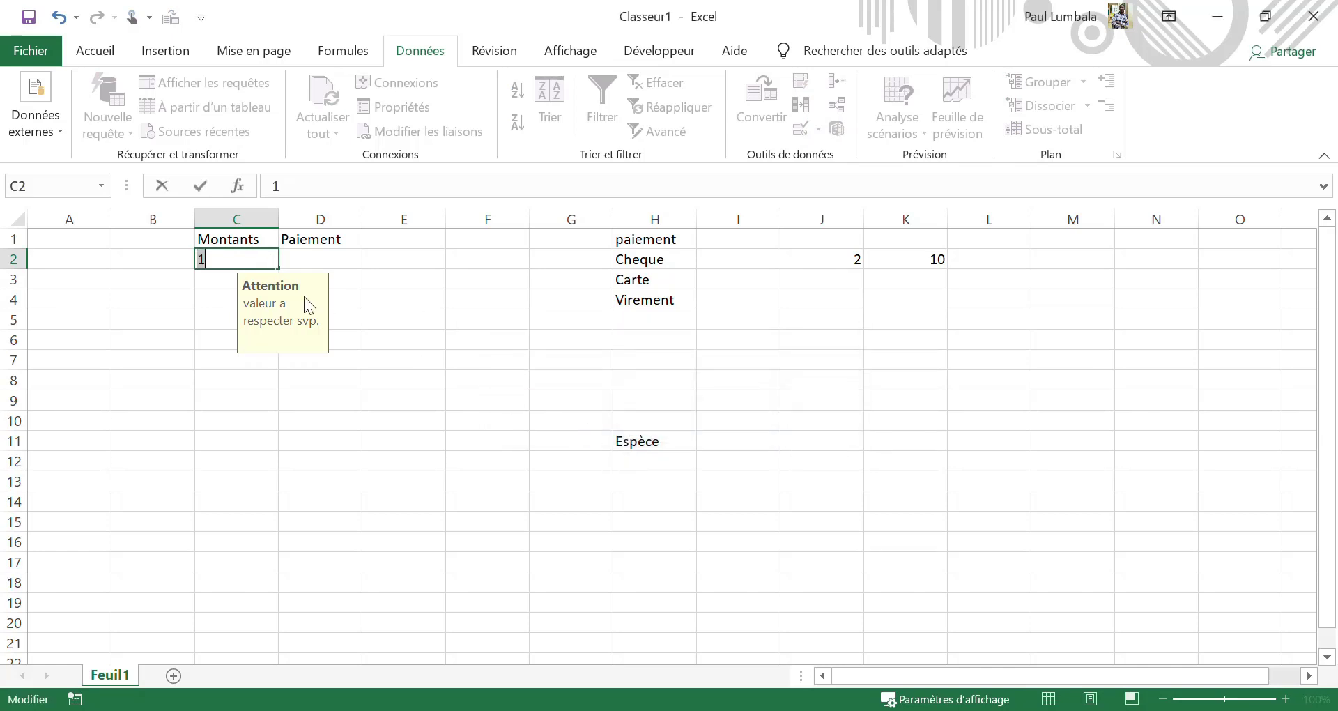
pyautogui.write('4')
pyautogui.press('Return')
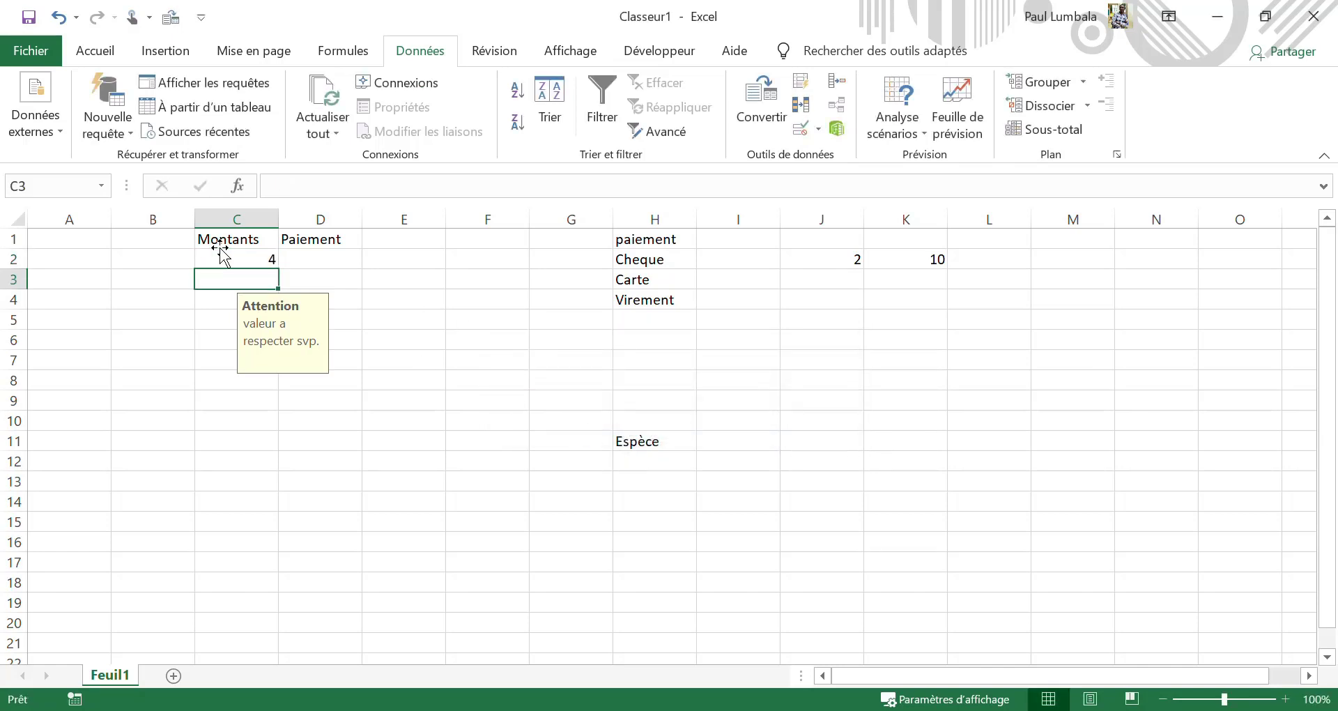
# - Test the upper limit of the validation by entering 11 in cell C2, and cancel the entry
pyautogui.click(266, 260)
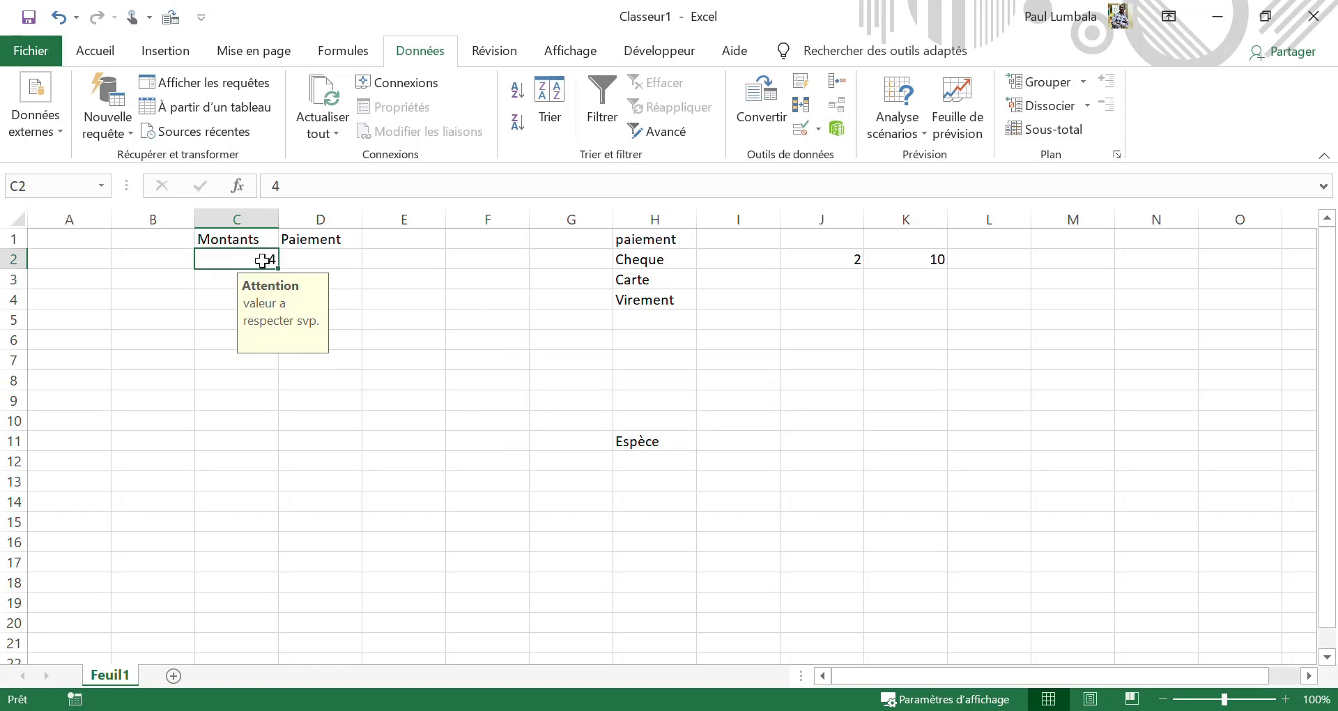
pyautogui.click(834, 259)
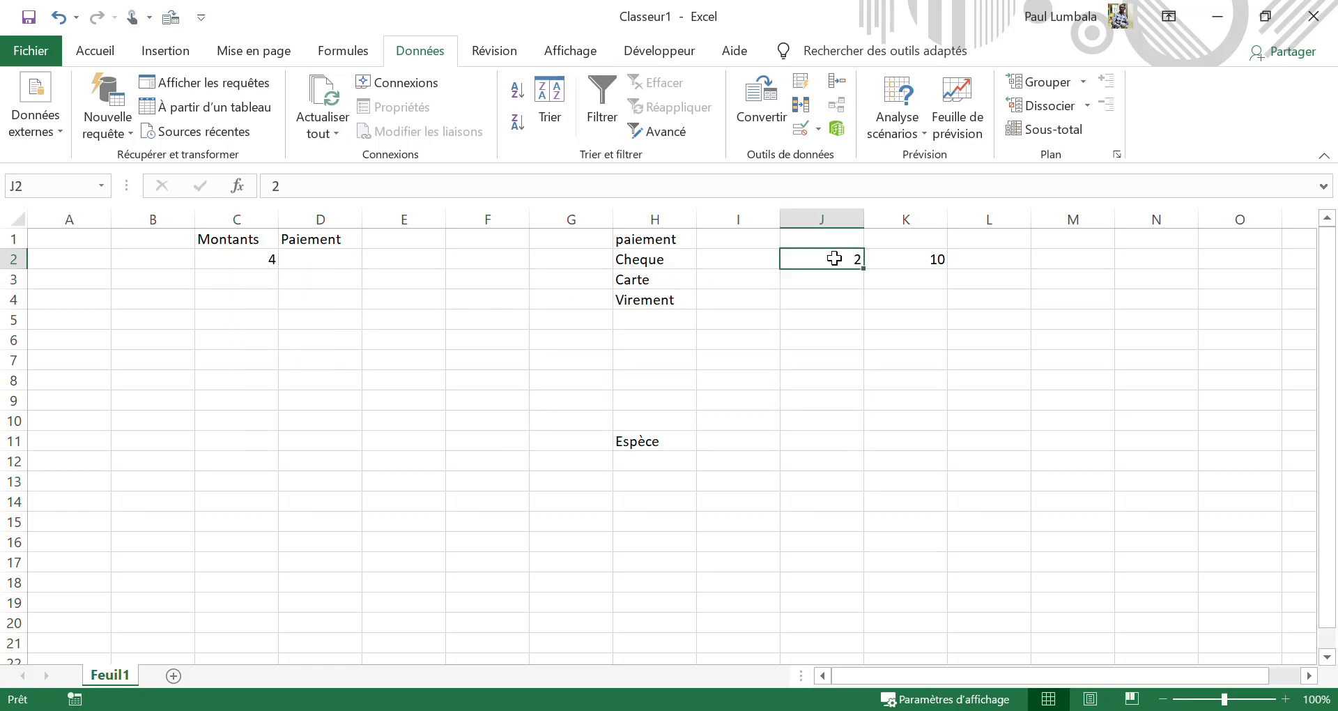
pyautogui.click(914, 256)
pyautogui.click(229, 261)
pyautogui.press('BackSpace')
pyautogui.write('11')
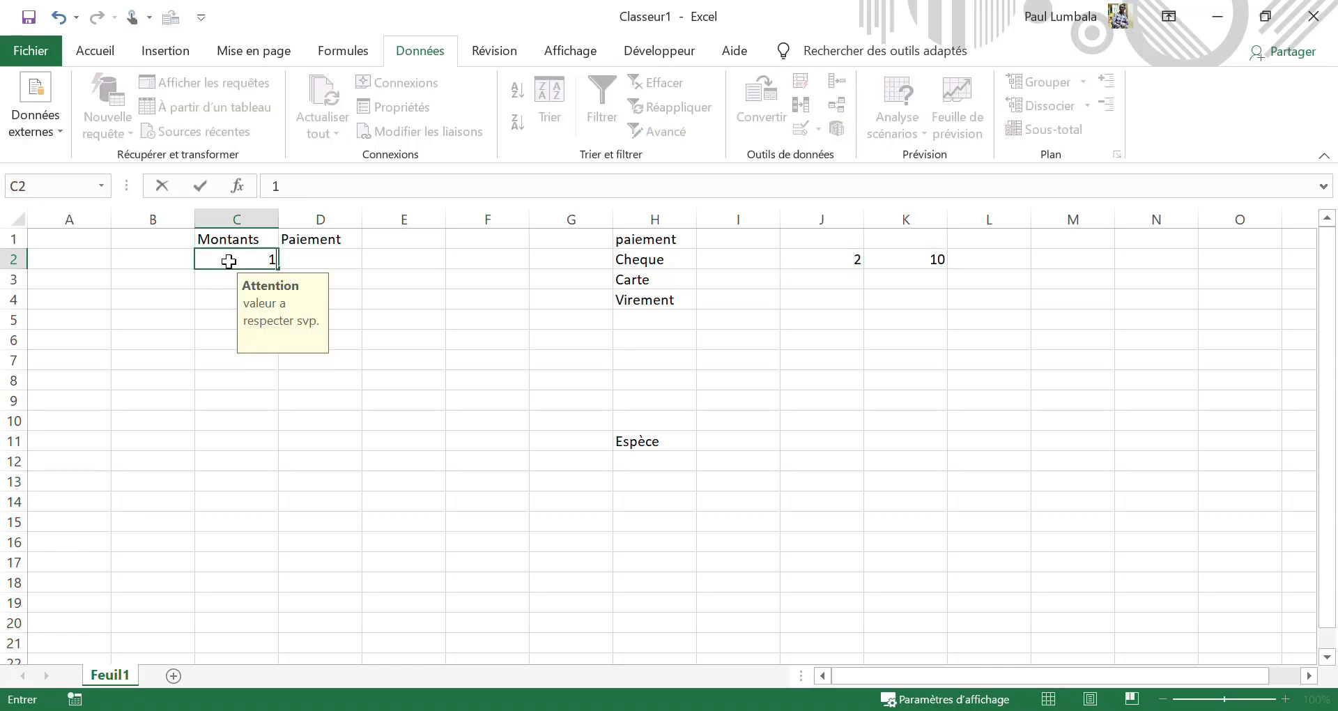
pyautogui.press('Return')
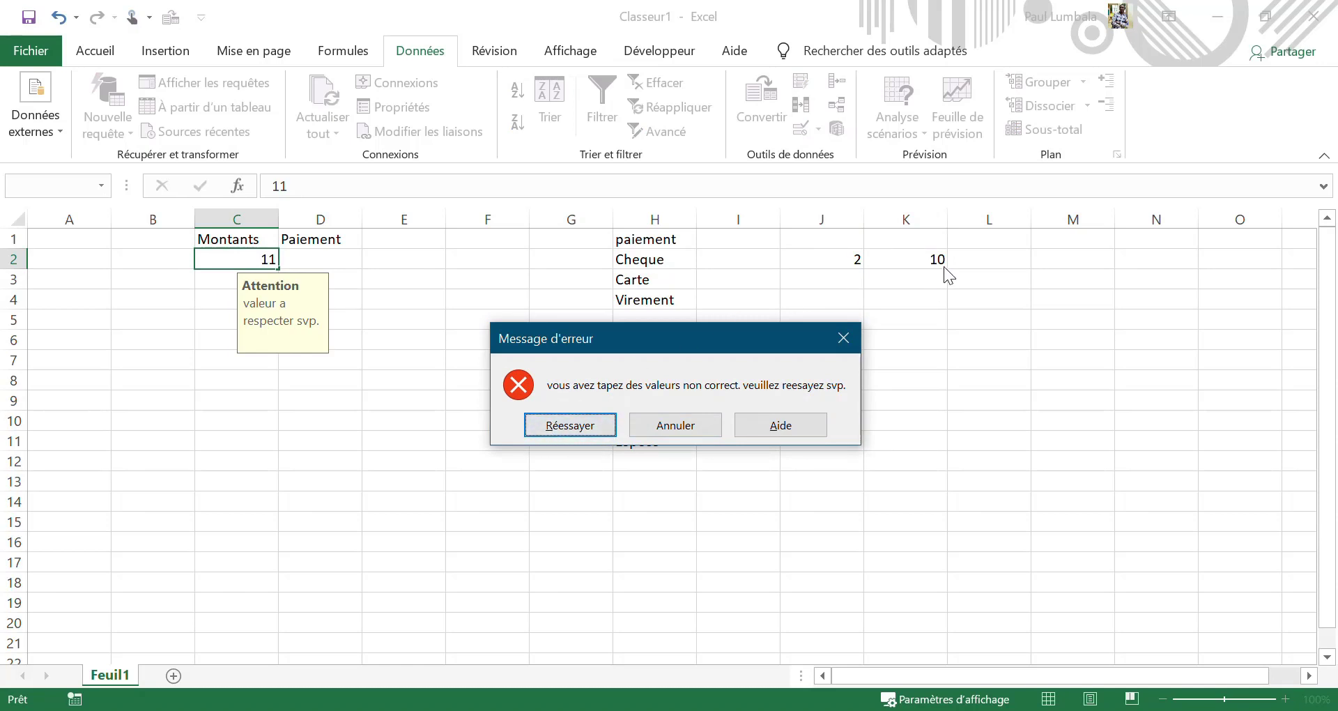
pyautogui.click(675, 422)
# - Open the data validation criteria for range C2:C15 and replace the minimum reference with the fixed value 1
pyautogui.moveTo(269, 264); pyautogui.dragTo(246, 521)
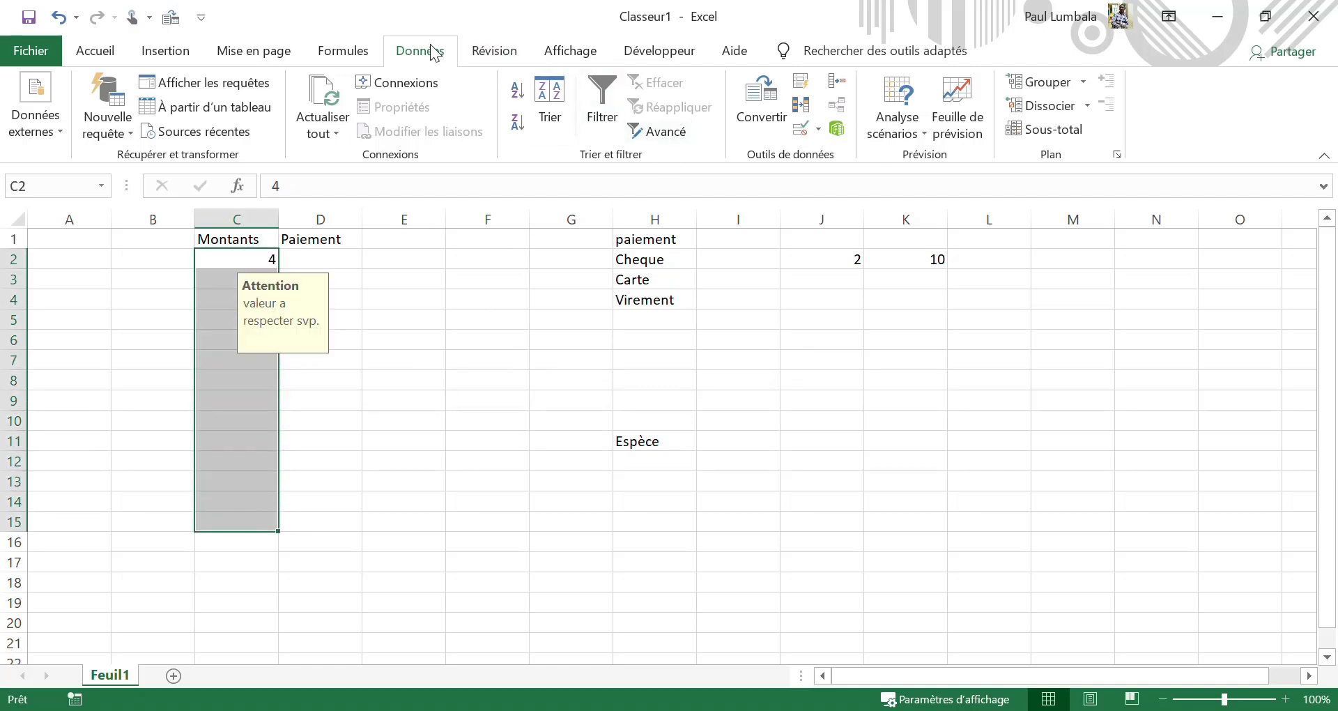
pyautogui.click(800, 128)
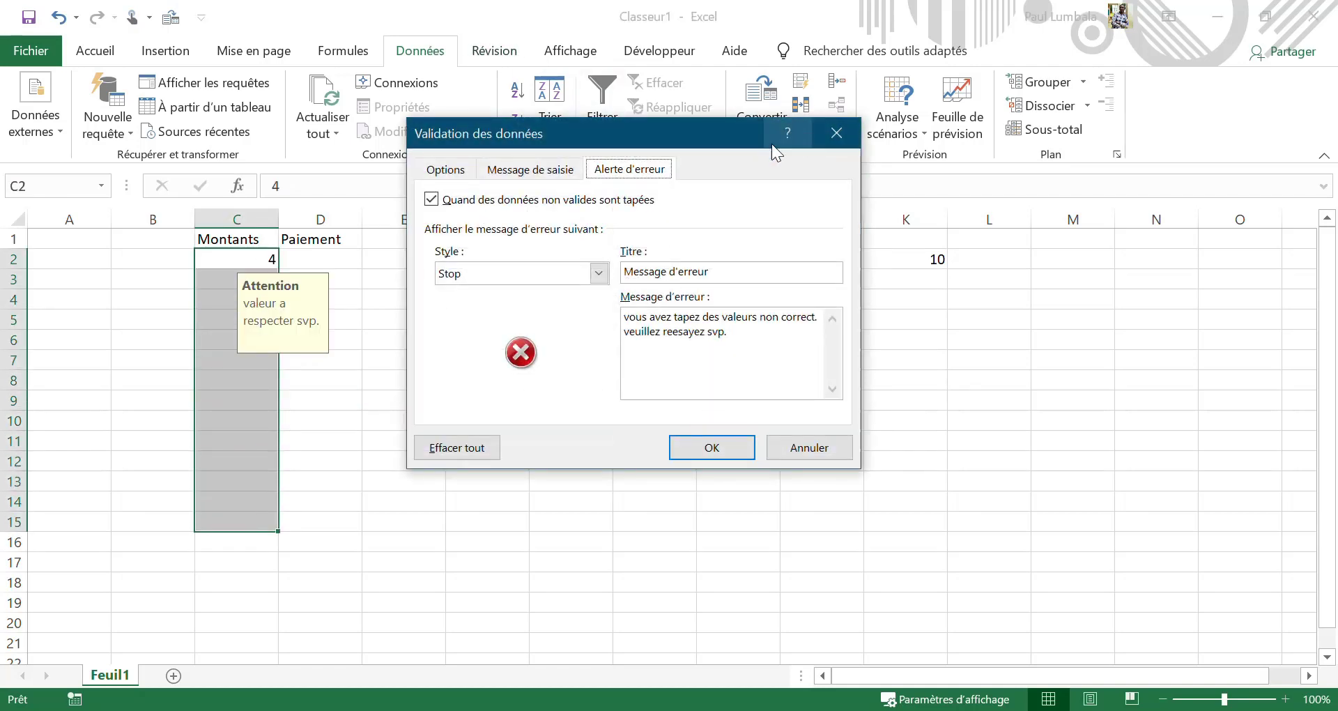
pyautogui.click(446, 170)
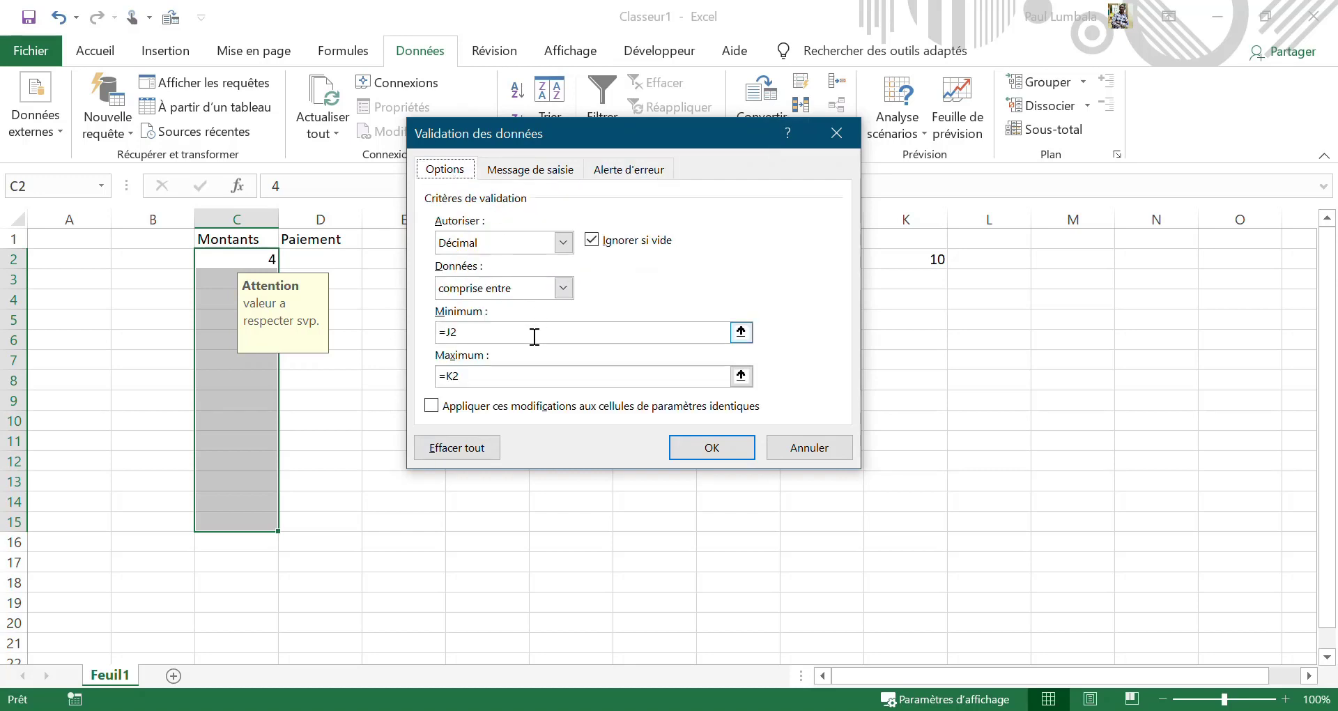
pyautogui.click(521, 331)
pyautogui.press('BackSpace')
pyautogui.press('BackSpace')
pyautogui.press('BackSpace')
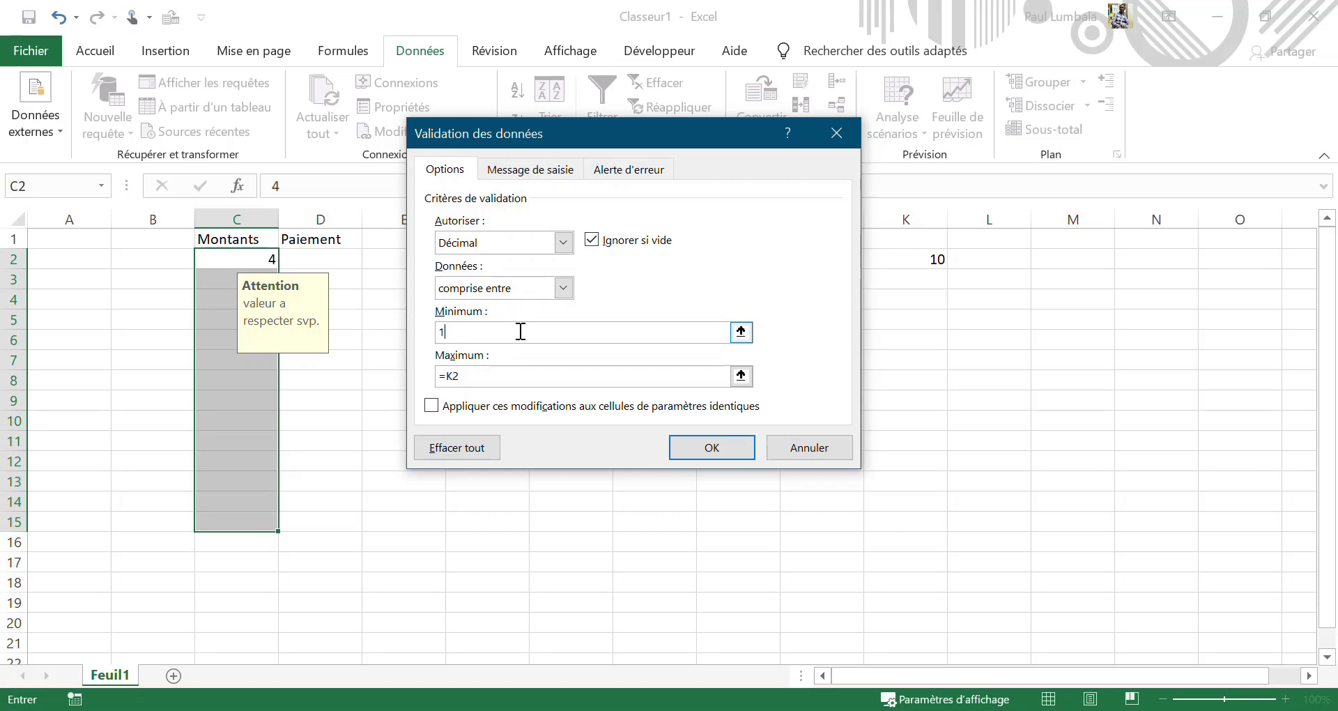
# - Set the maximum of the decimal criteria to the fixed value 10 and apply the validation
pyautogui.click(526, 375)
pyautogui.press('BackSpace')
pyautogui.press('BackSpace')
pyautogui.press('BackSpace')
pyautogui.write('10')
pyautogui.click(702, 443)
# - Test the limits in cell C7 with 15 and 0, choosing to retry each entry, and settle on the value 4
pyautogui.click(227, 356)
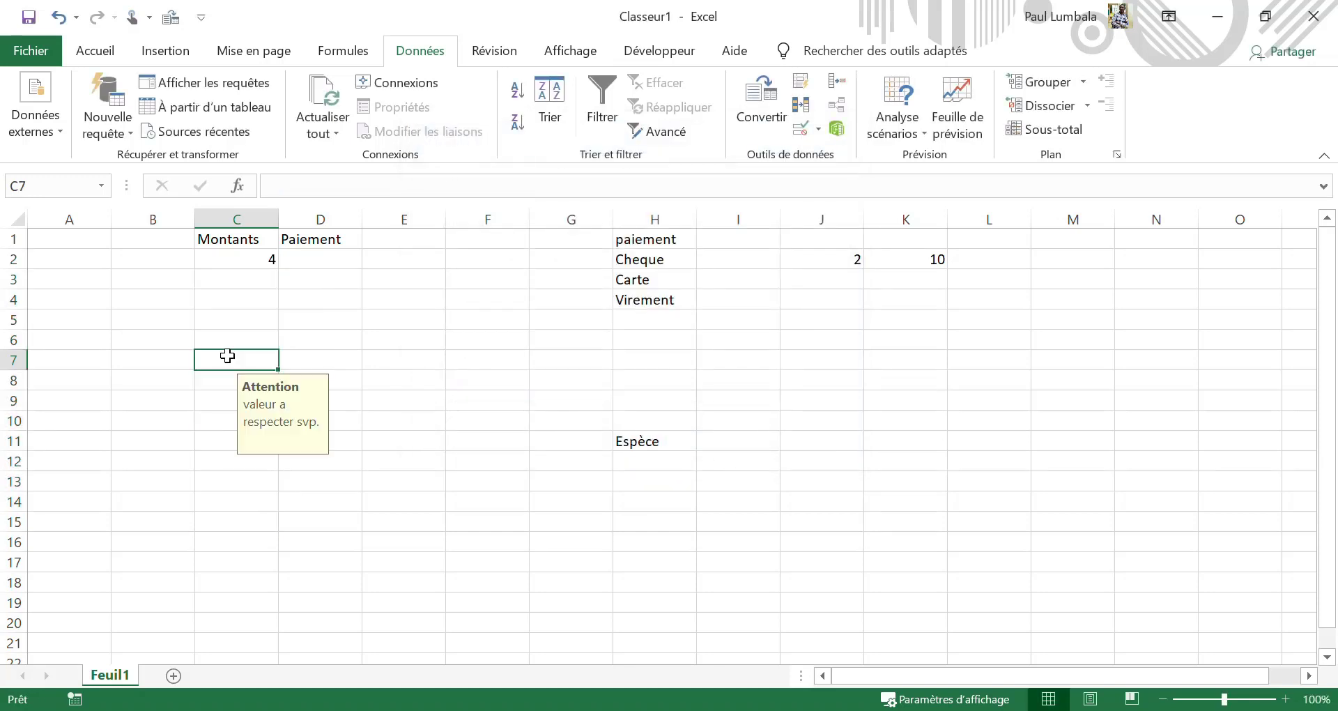
pyautogui.write('15')
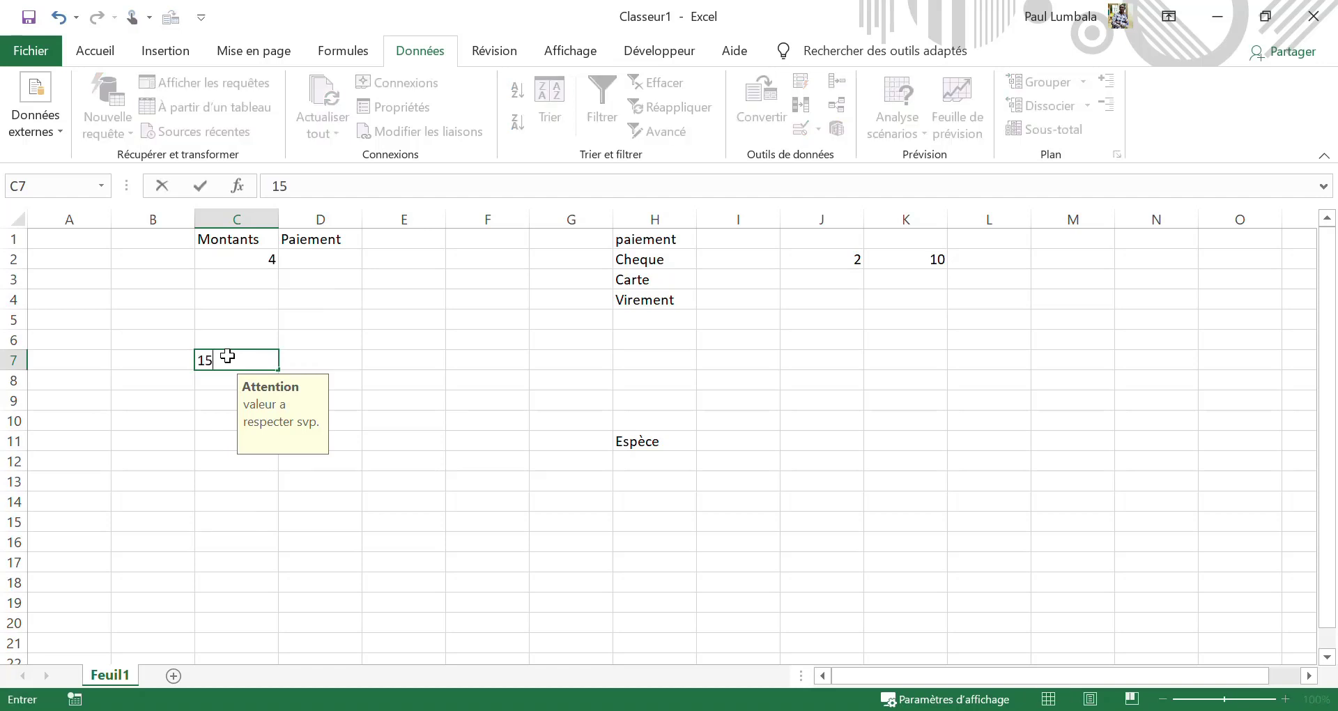
pyautogui.press('Return')
pyautogui.press('Return')
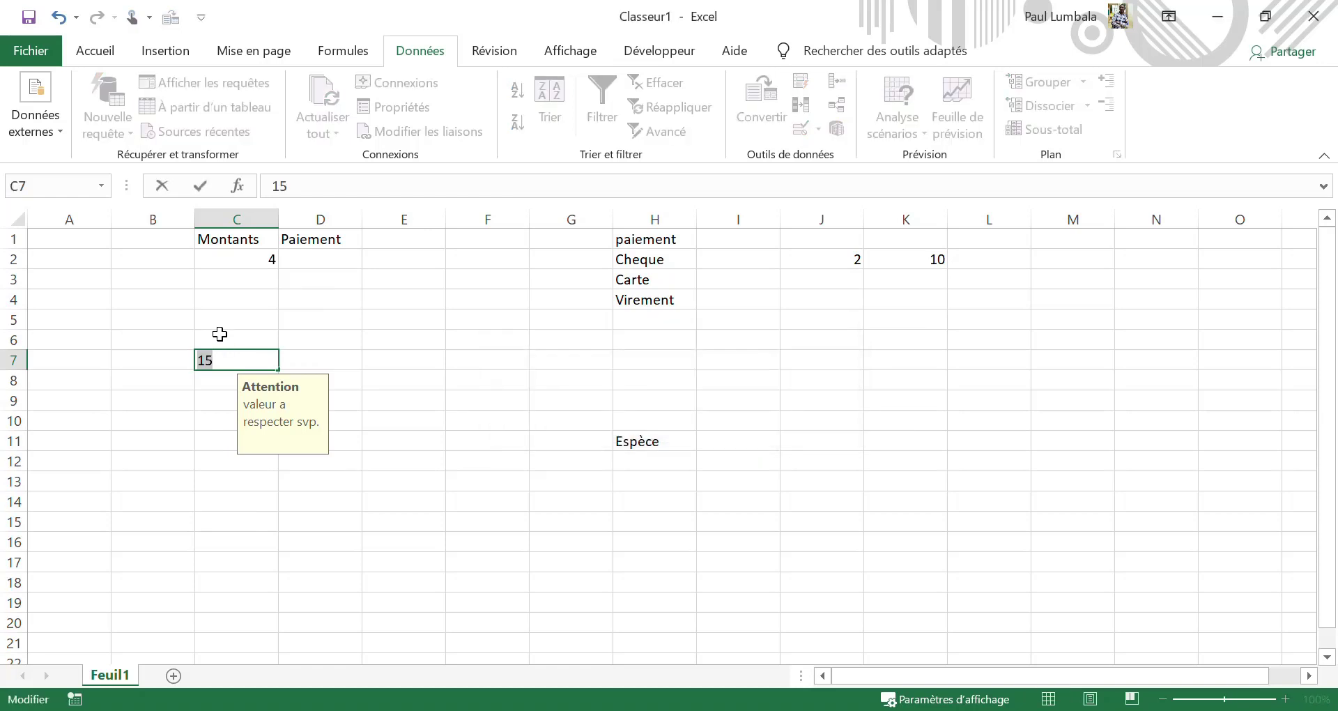
pyautogui.click(219, 332)
pyautogui.press('Return')
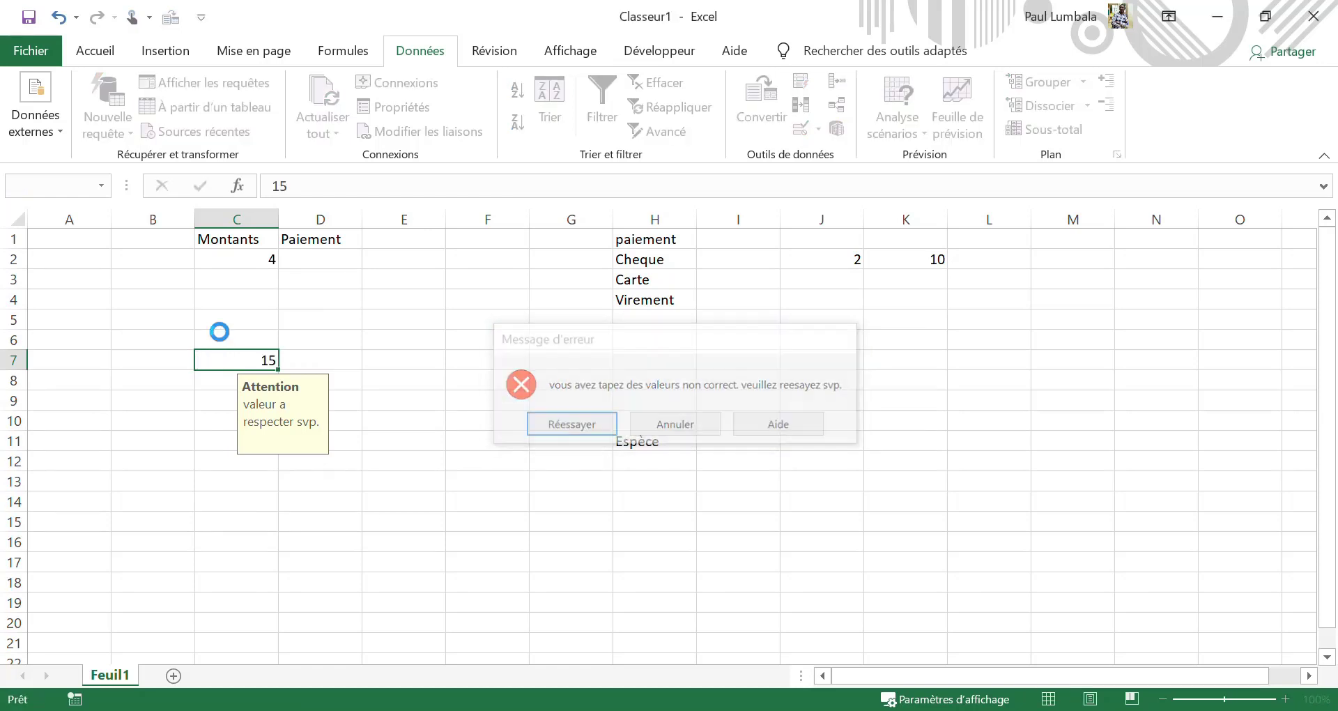
pyautogui.press('BackSpace')
pyautogui.write('0')
pyautogui.click(219, 332)
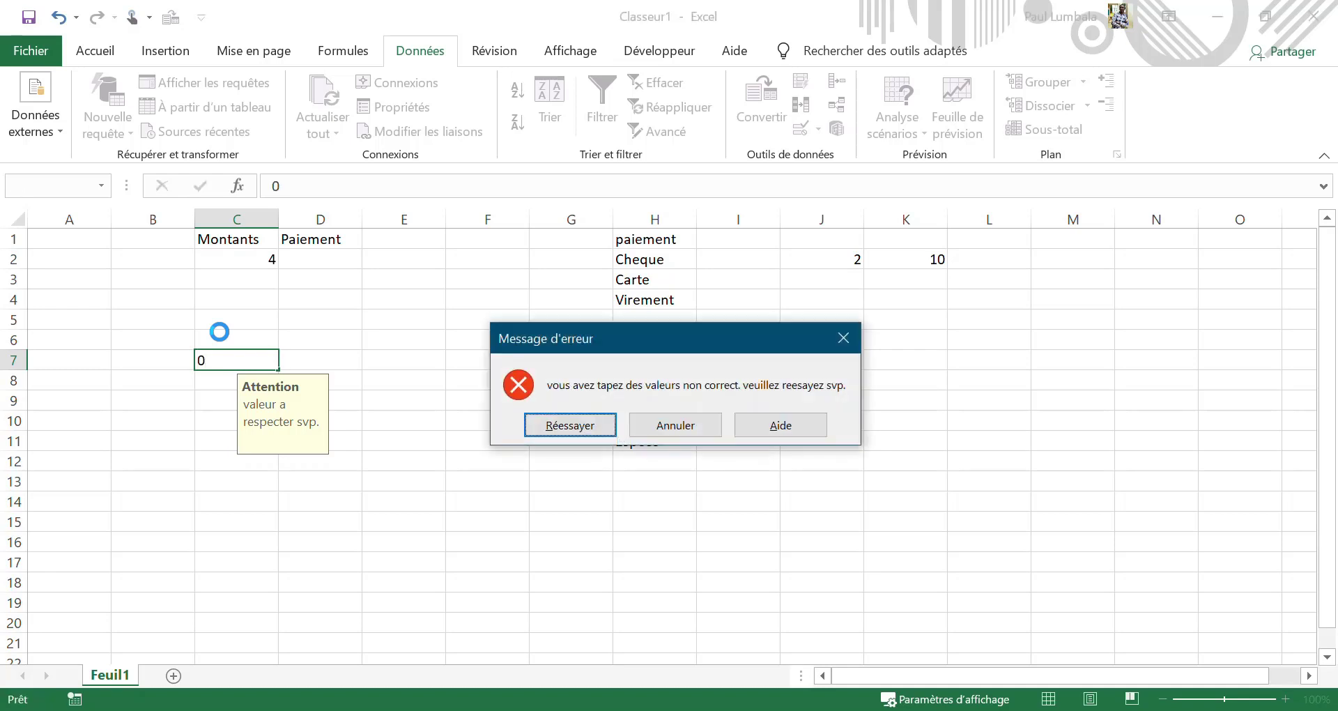
pyautogui.click(546, 417)
pyautogui.write('4')
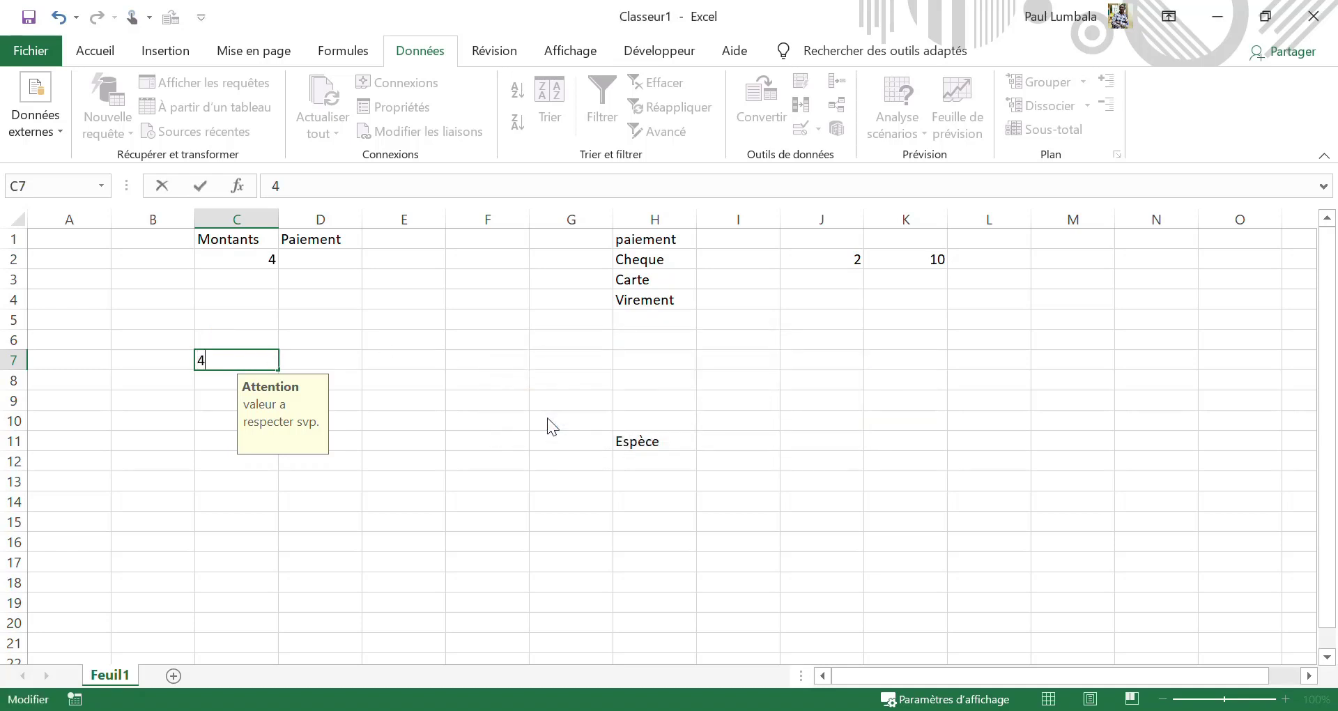
pyautogui.press('Return')
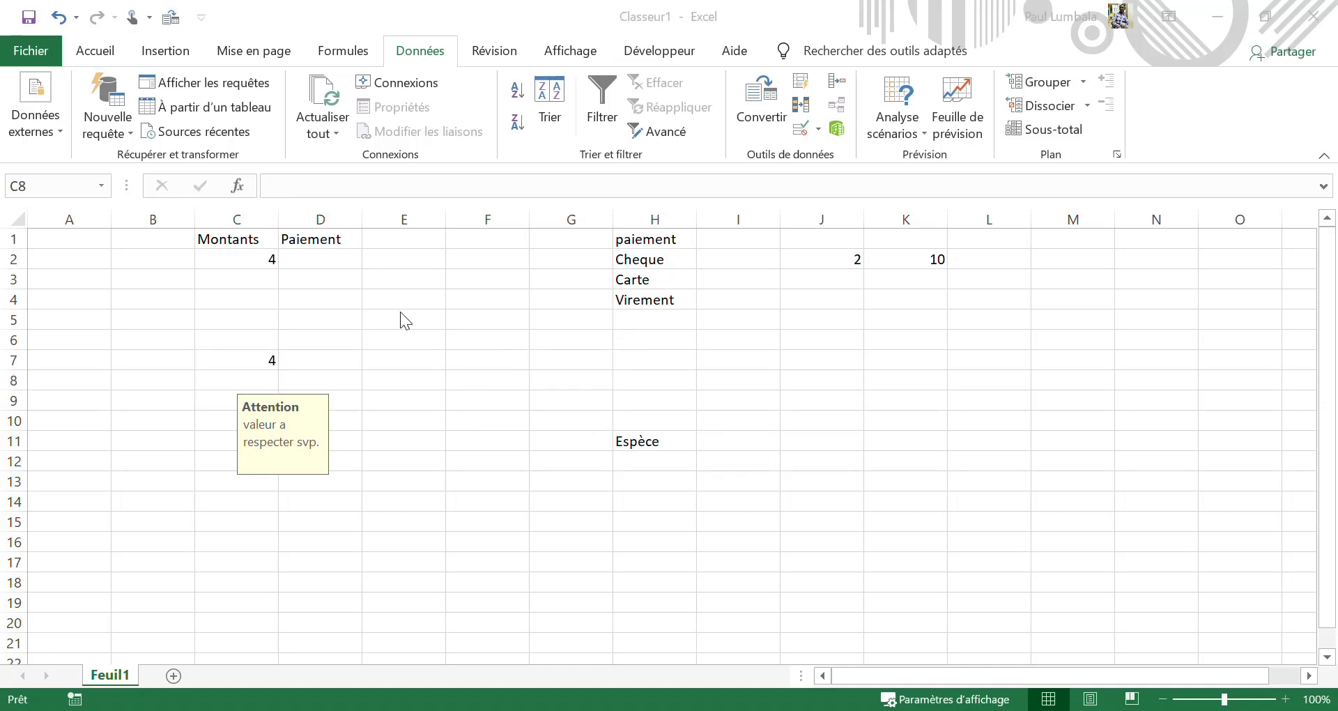
# - Set the validation criteria of Paiement cells D2:D9 to a list (Liste) with source =$H$2:$H$4
pyautogui.click(333, 256)
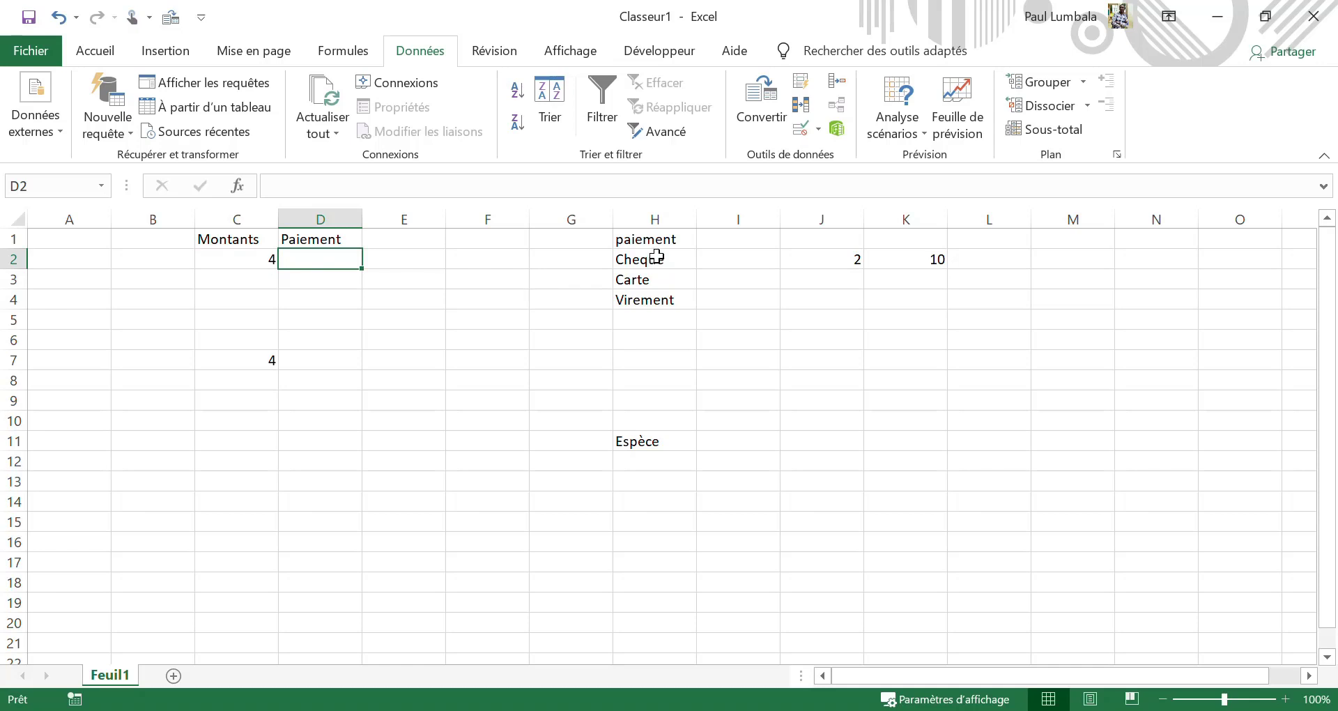
pyautogui.moveTo(657, 257); pyautogui.dragTo(654, 302)
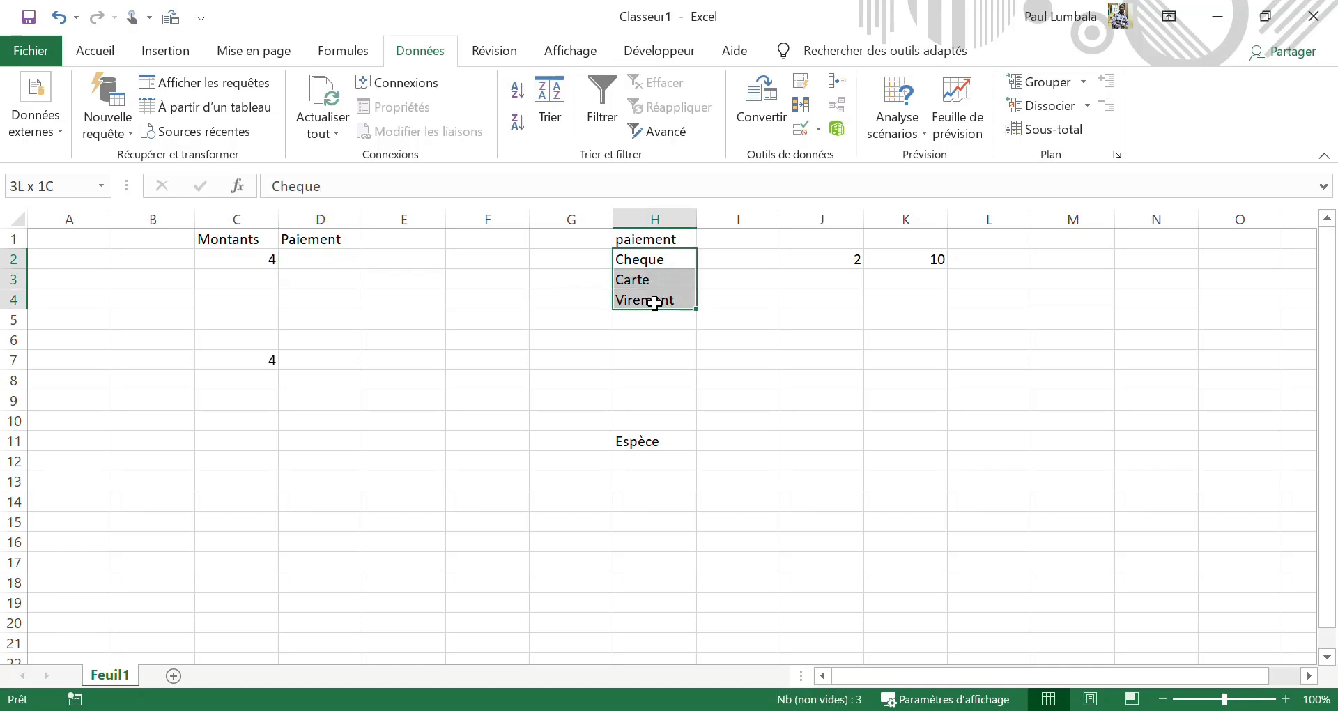
pyautogui.click(320, 261)
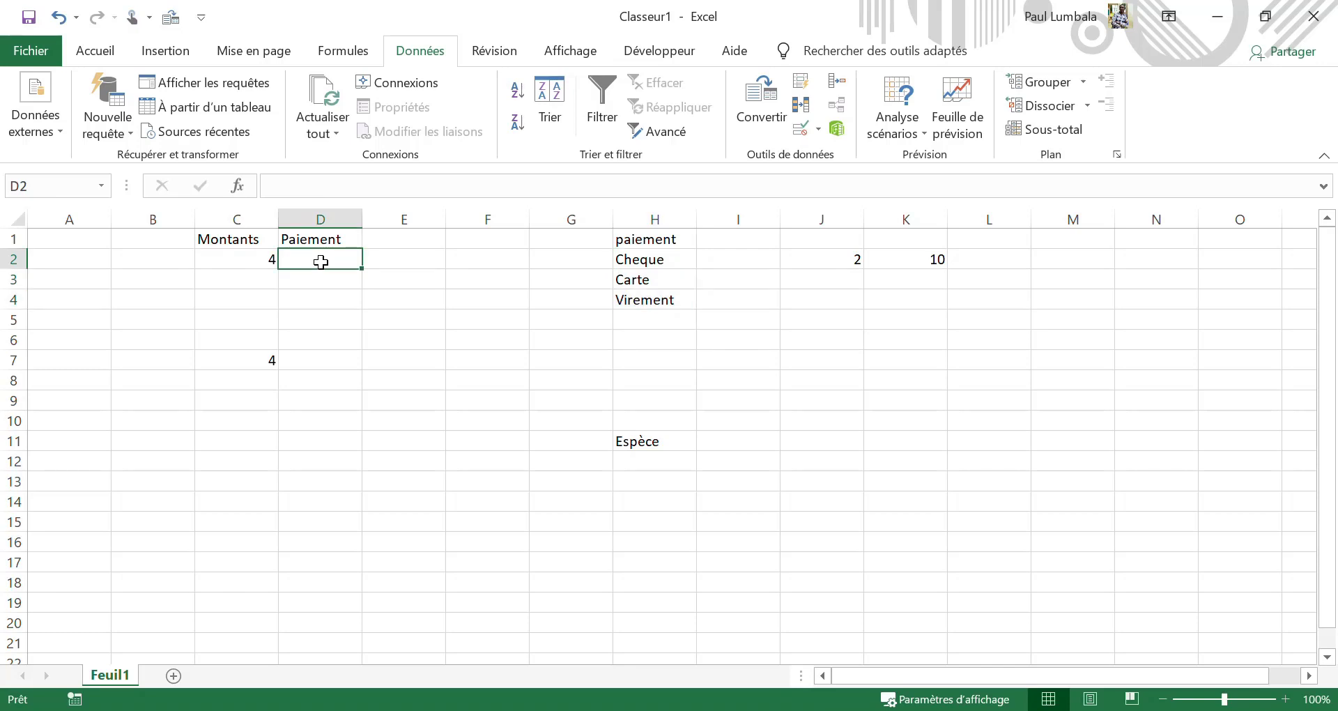
pyautogui.moveTo(321, 261); pyautogui.dragTo(329, 400)
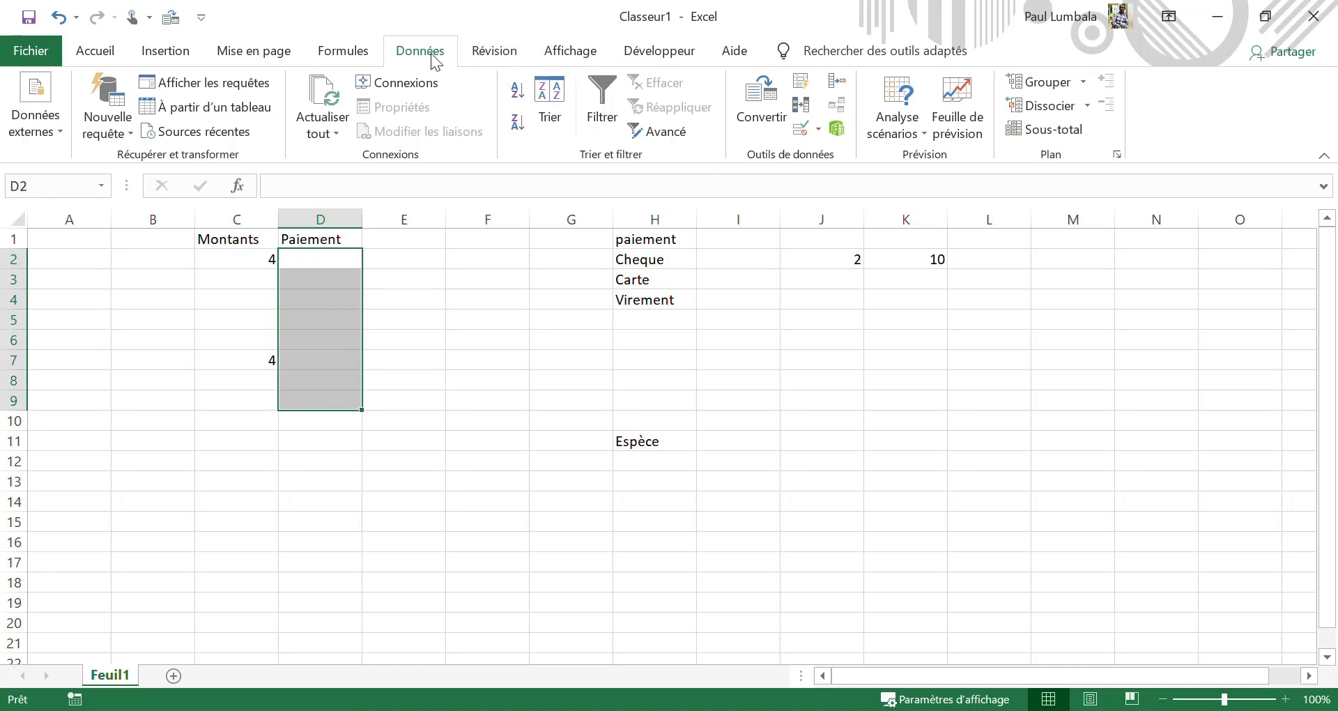
pyautogui.click(802, 130)
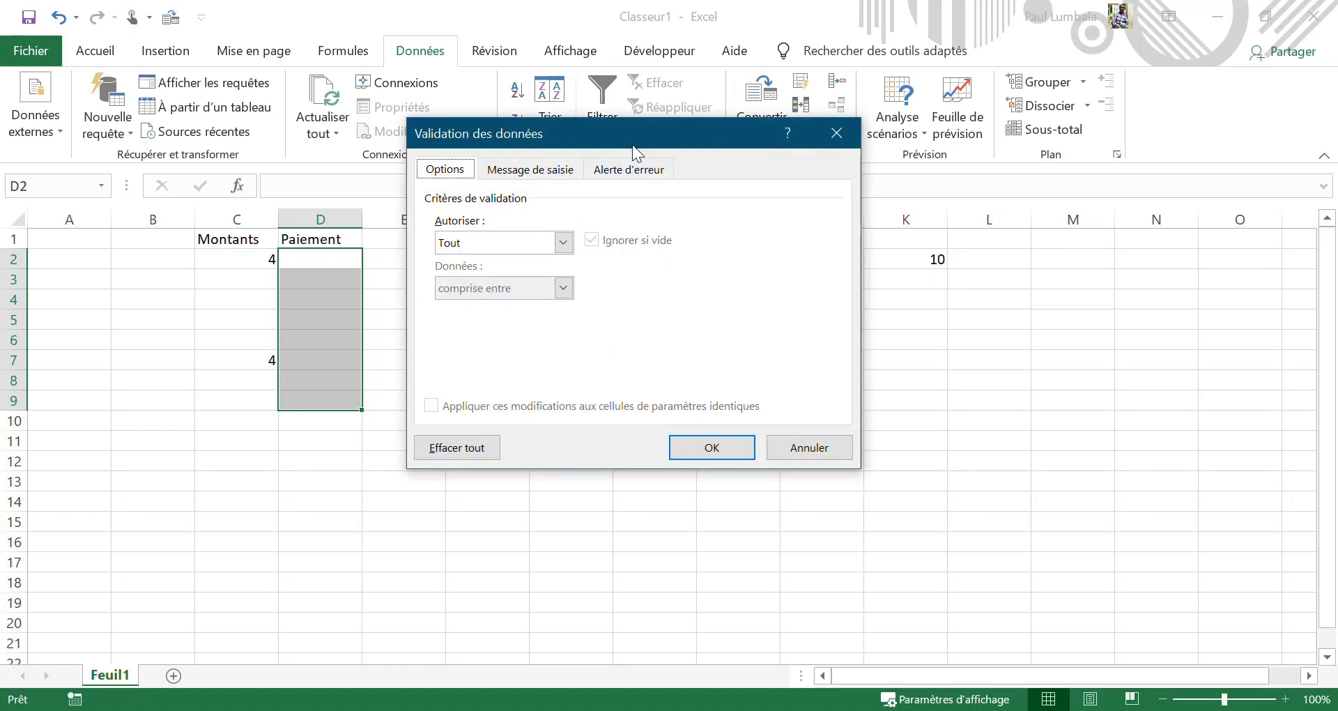
pyautogui.click(471, 245)
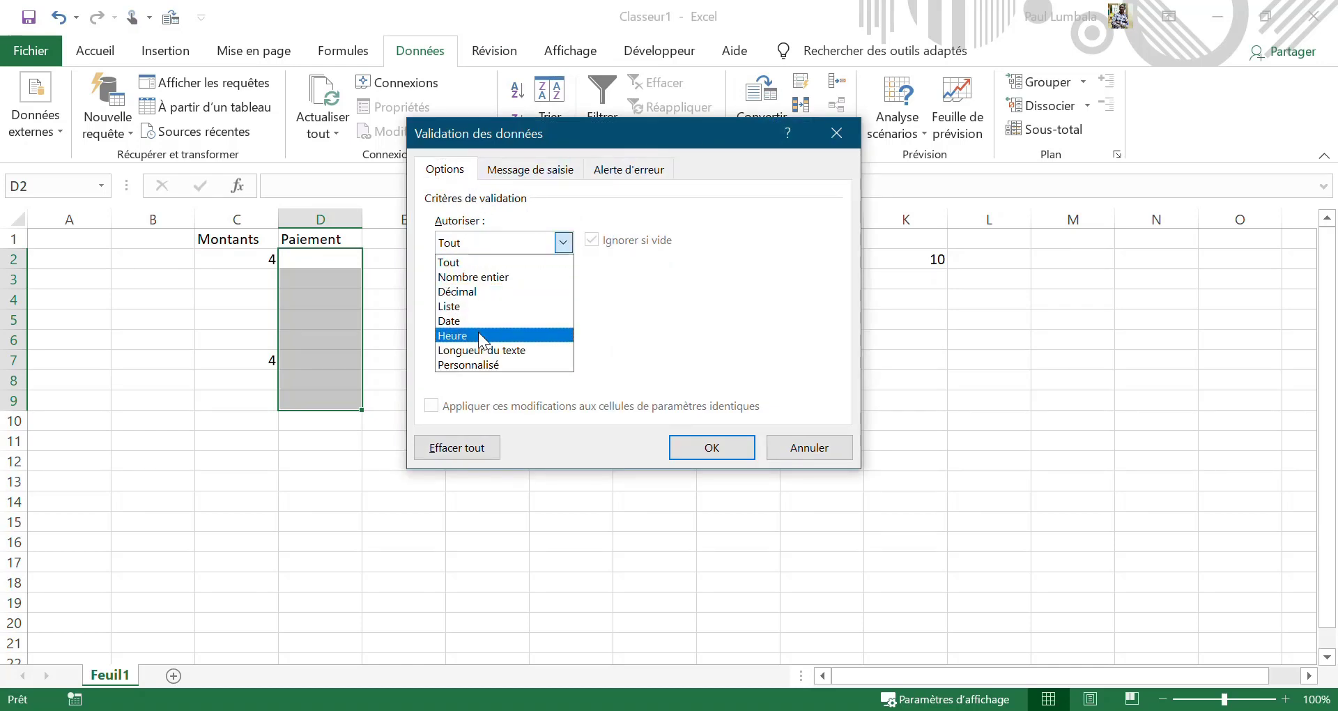
pyautogui.click(456, 311)
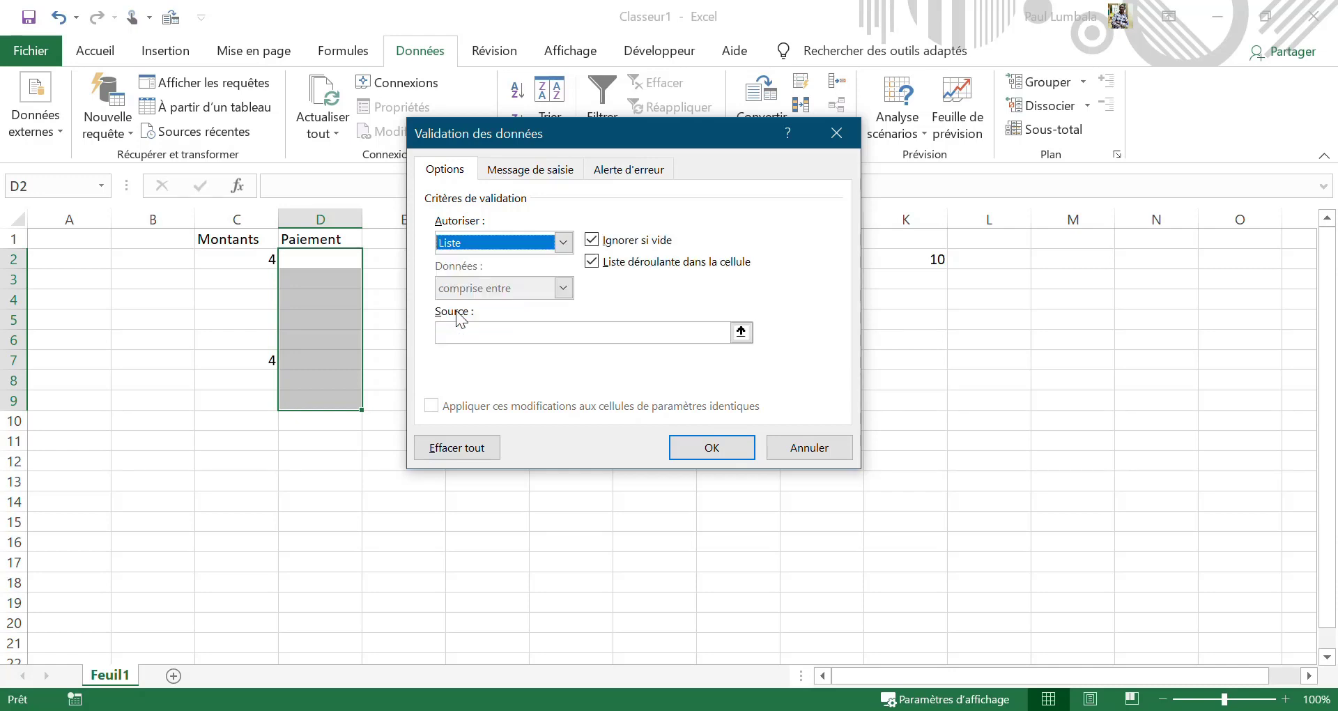
pyautogui.click(741, 332)
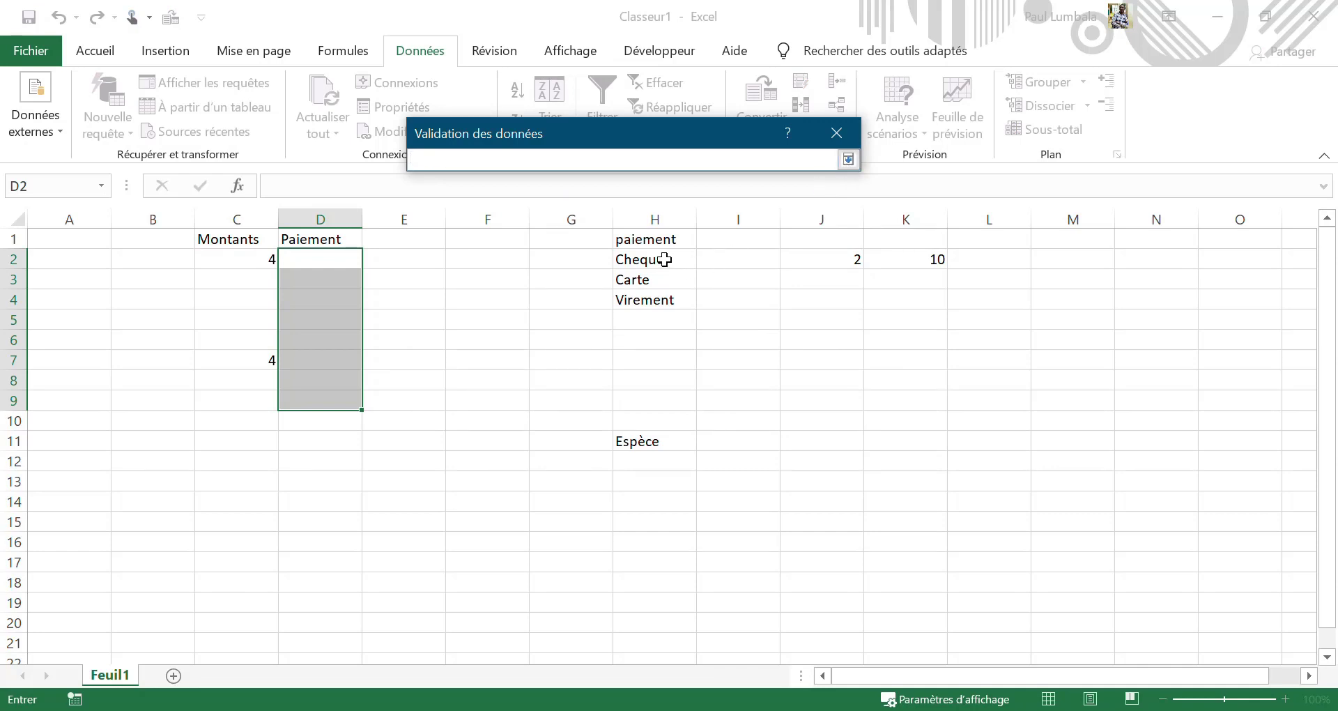
pyautogui.moveTo(665, 259); pyautogui.dragTo(666, 300)
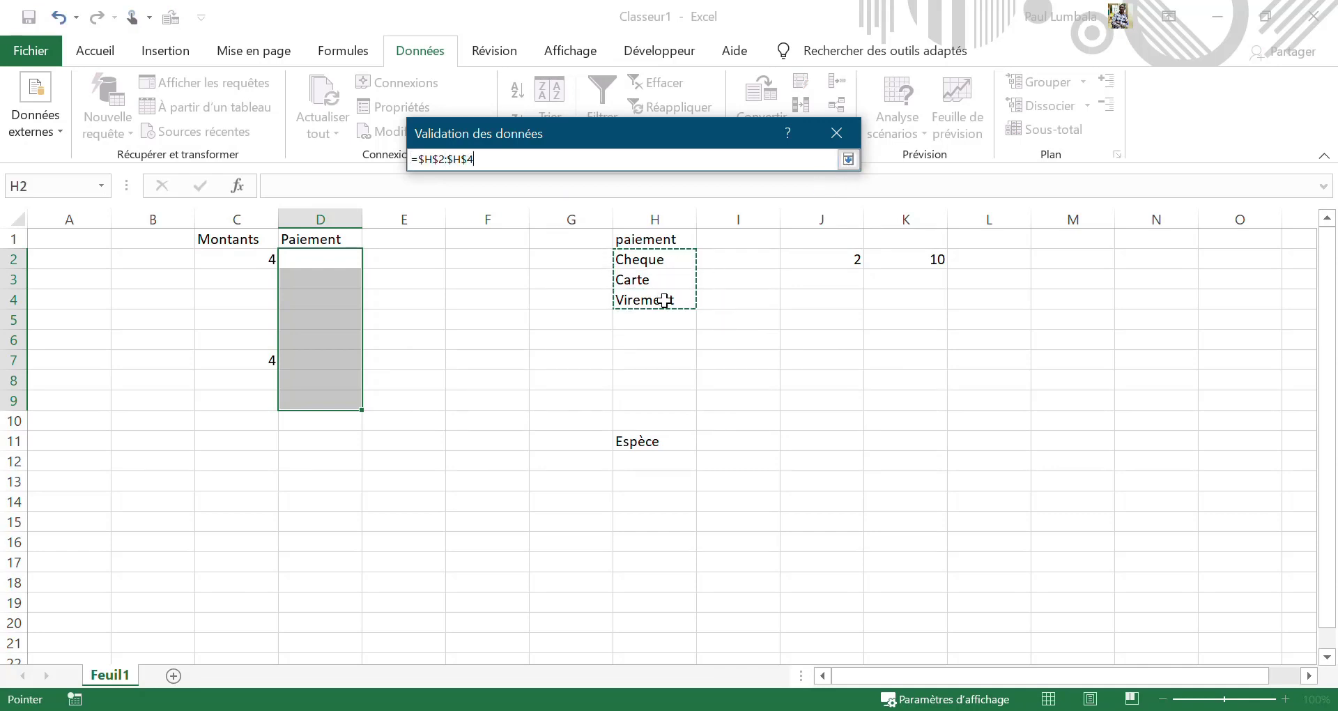
pyautogui.click(847, 158)
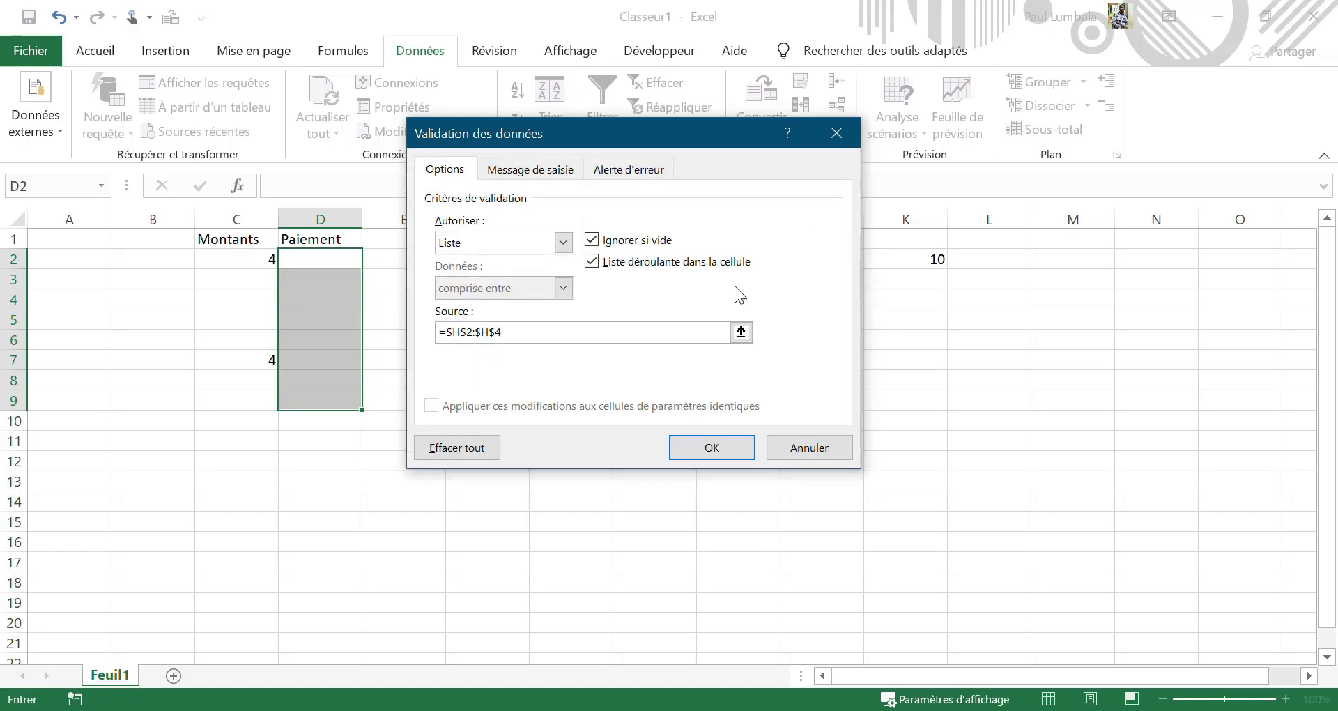
# - Add an input message titled "Attention" reading "uniquement les valeurs de la liste" to the Paiement validation
pyautogui.click(533, 178)
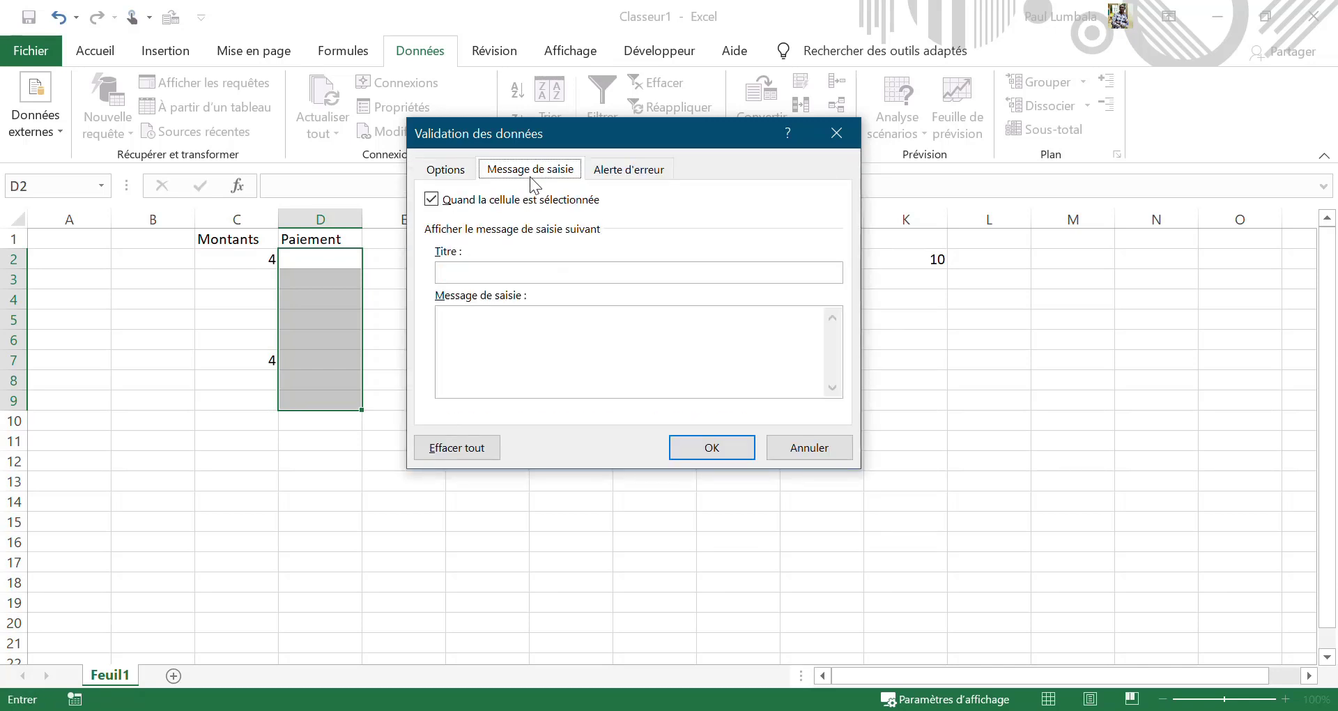
pyautogui.click(530, 278)
pyautogui.write('Attn')
pyautogui.press('BackSpace')
pyautogui.press('BackSpace')
pyautogui.press('BackSpace')
pyautogui.press('BackSpace')
pyautogui.write('Attention')
pyautogui.click(528, 328)
pyautogui.write('uniquement les valeur')
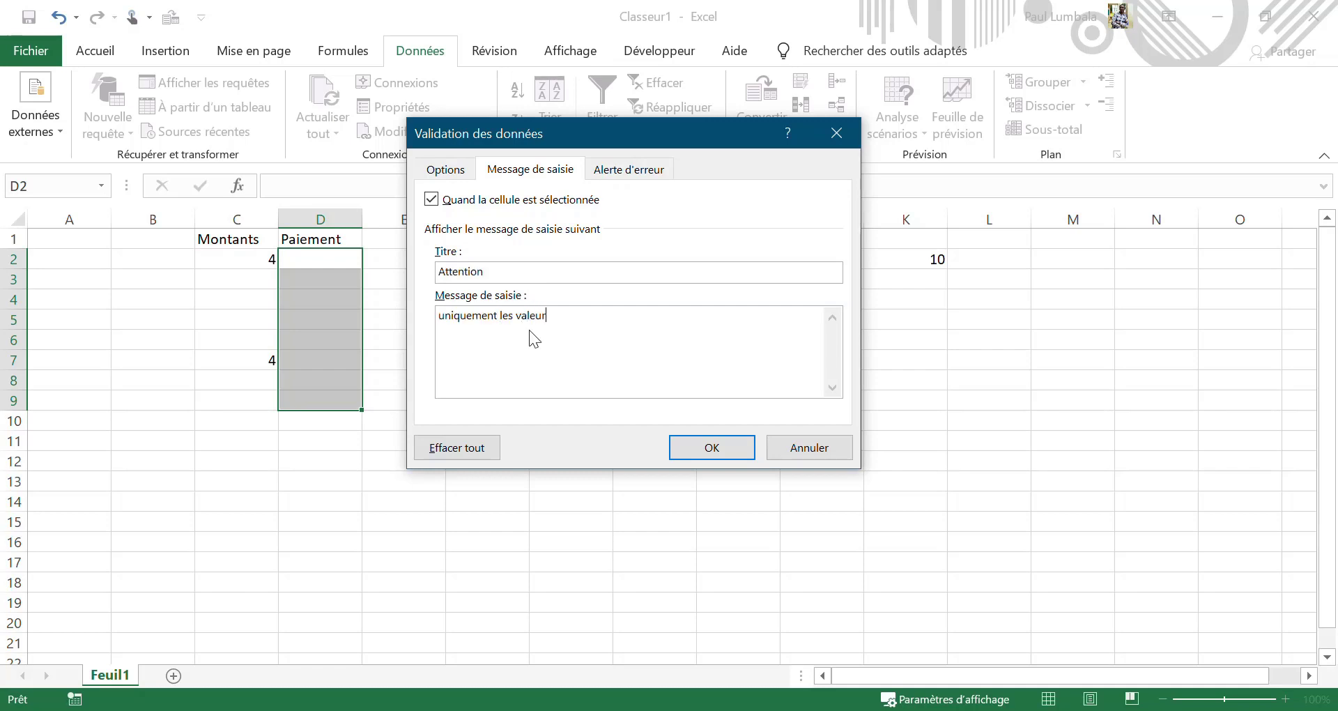
pyautogui.write('s de la liste')
# - Set an Avertissement error alert titled "Avertissement" reading "bonne valeurs svp." and apply the validation
pyautogui.click(628, 167)
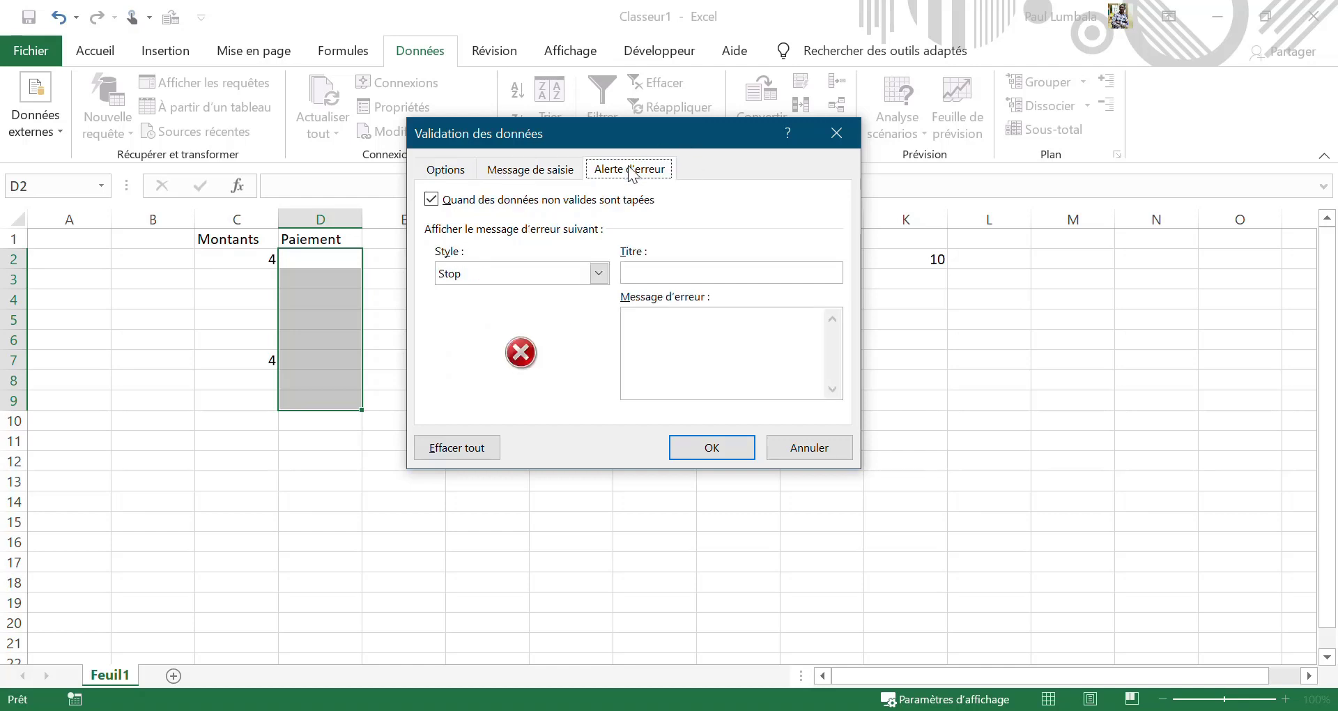
pyautogui.click(599, 274)
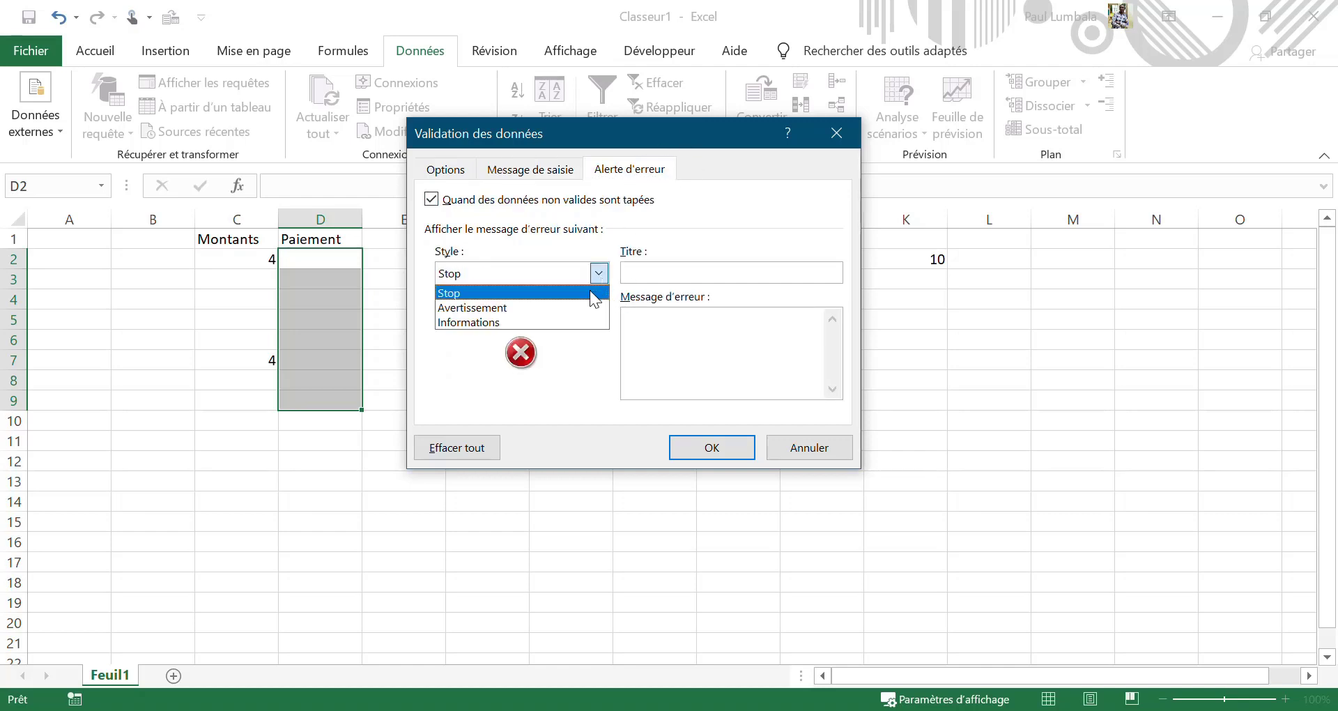
pyautogui.click(559, 307)
pyautogui.click(700, 272)
pyautogui.write('Avertissement')
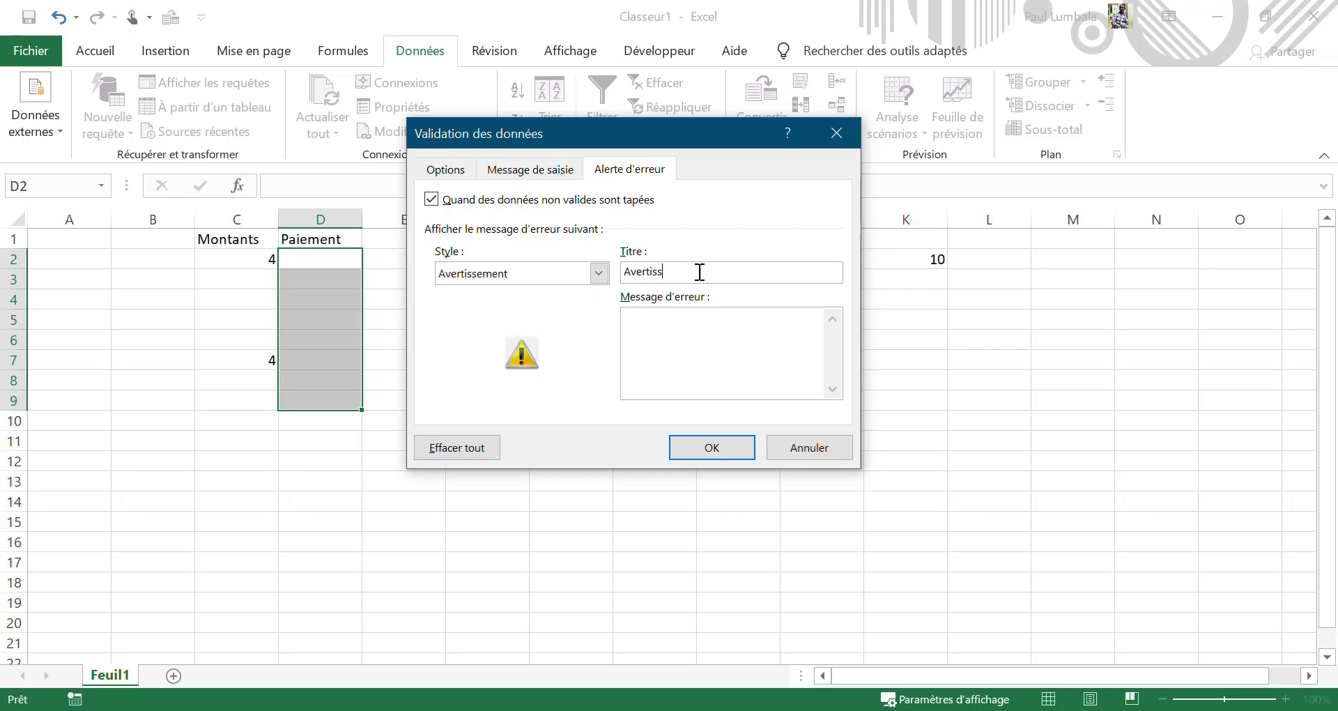
pyautogui.click(708, 328)
pyautogui.write('bonne valeurs svp.')
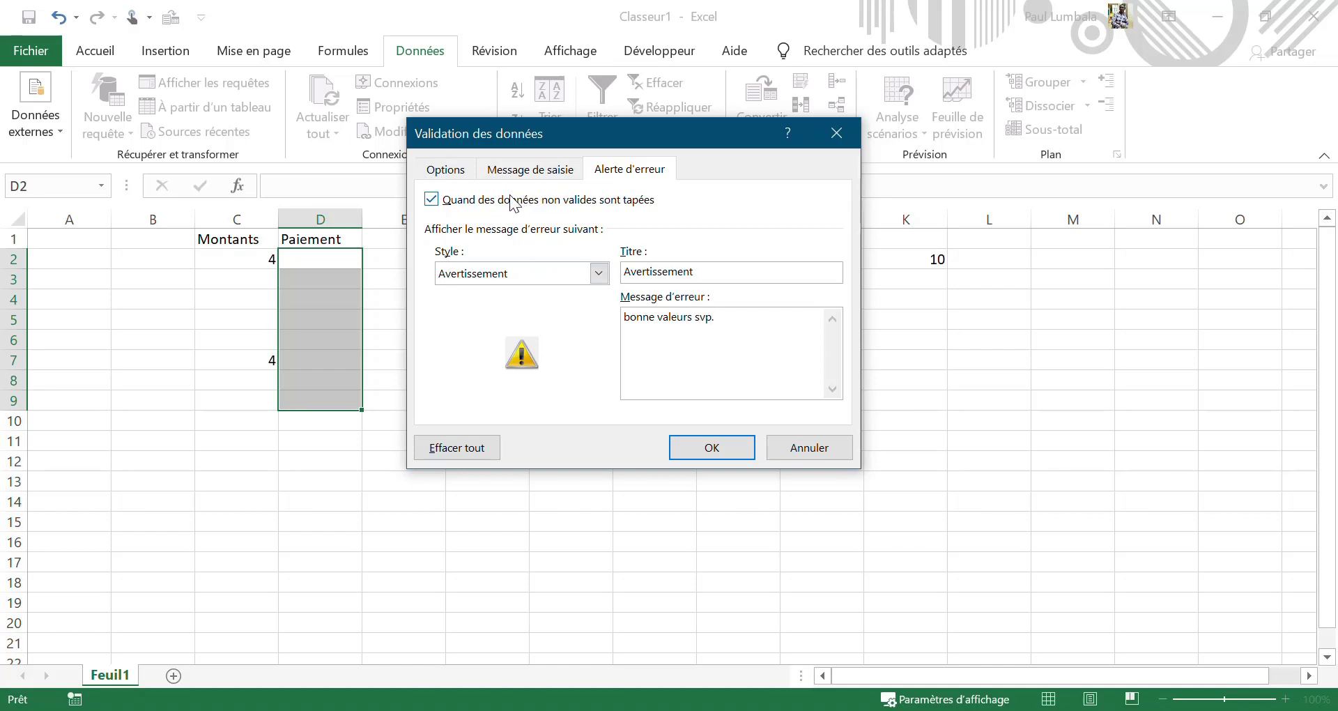
pyautogui.click(711, 447)
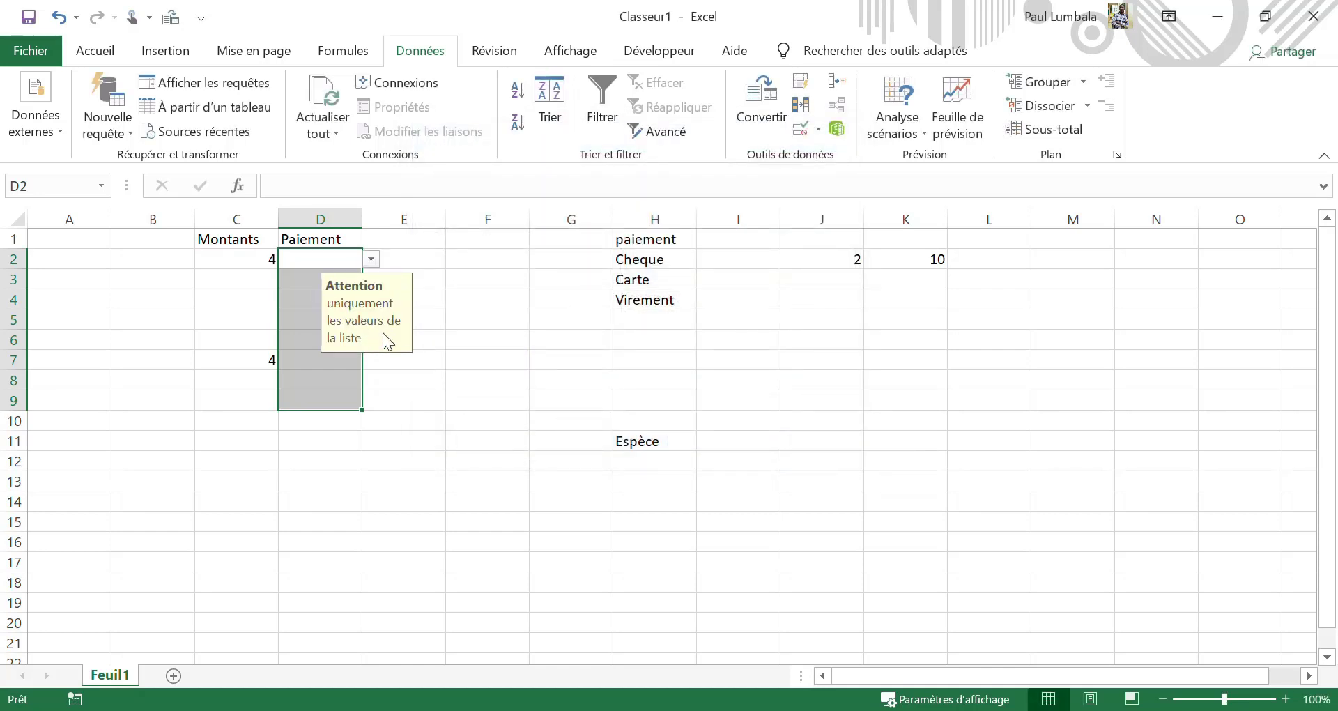
# - Choose Cheque for D2 from its validation list, and try Carte in D3 before settling on Virement
pyautogui.click(371, 260)
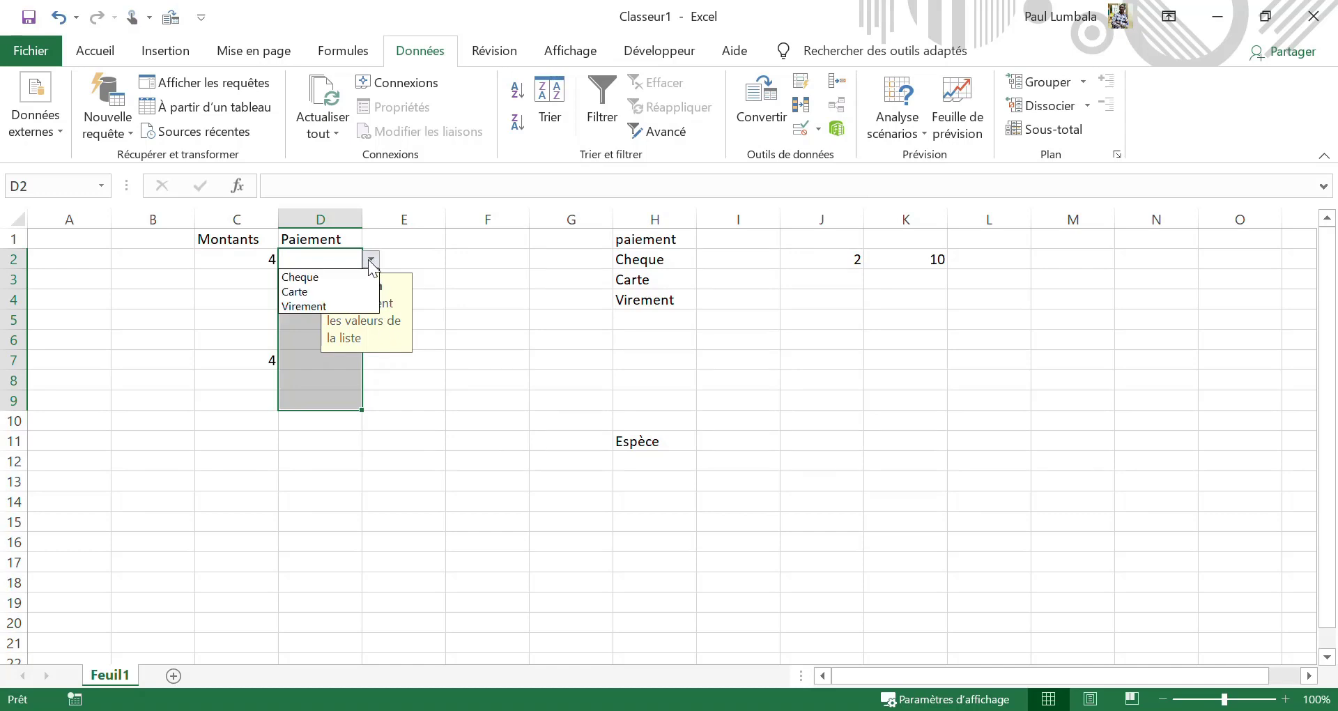
pyautogui.click(324, 277)
pyautogui.click(308, 282)
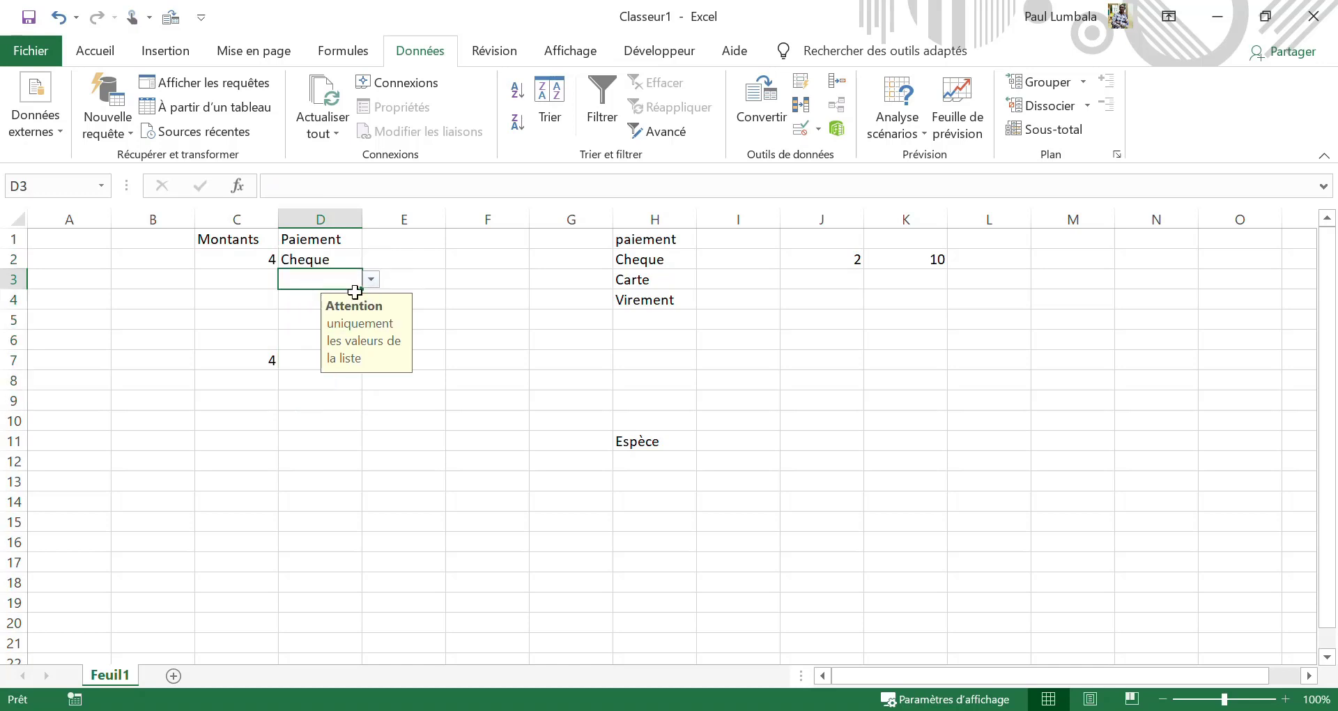
pyautogui.click(370, 279)
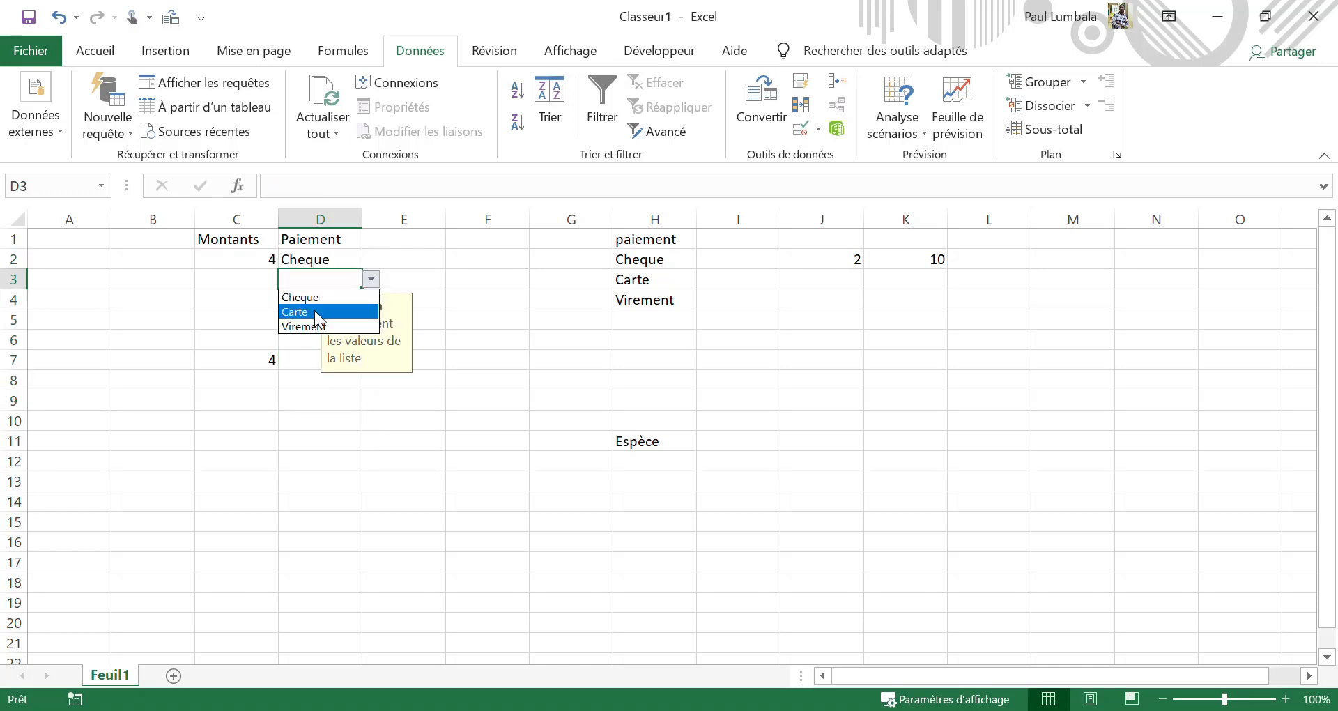
pyautogui.click(315, 311)
pyautogui.click(370, 279)
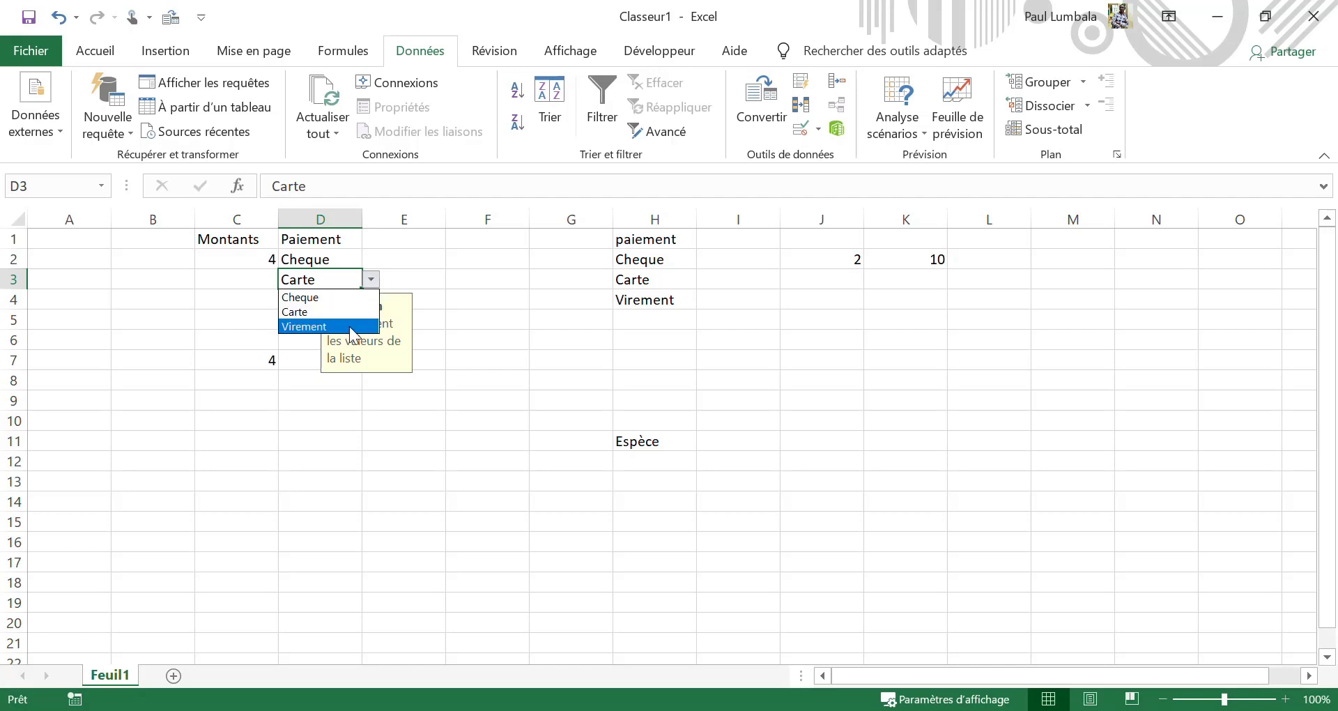
pyautogui.click(327, 327)
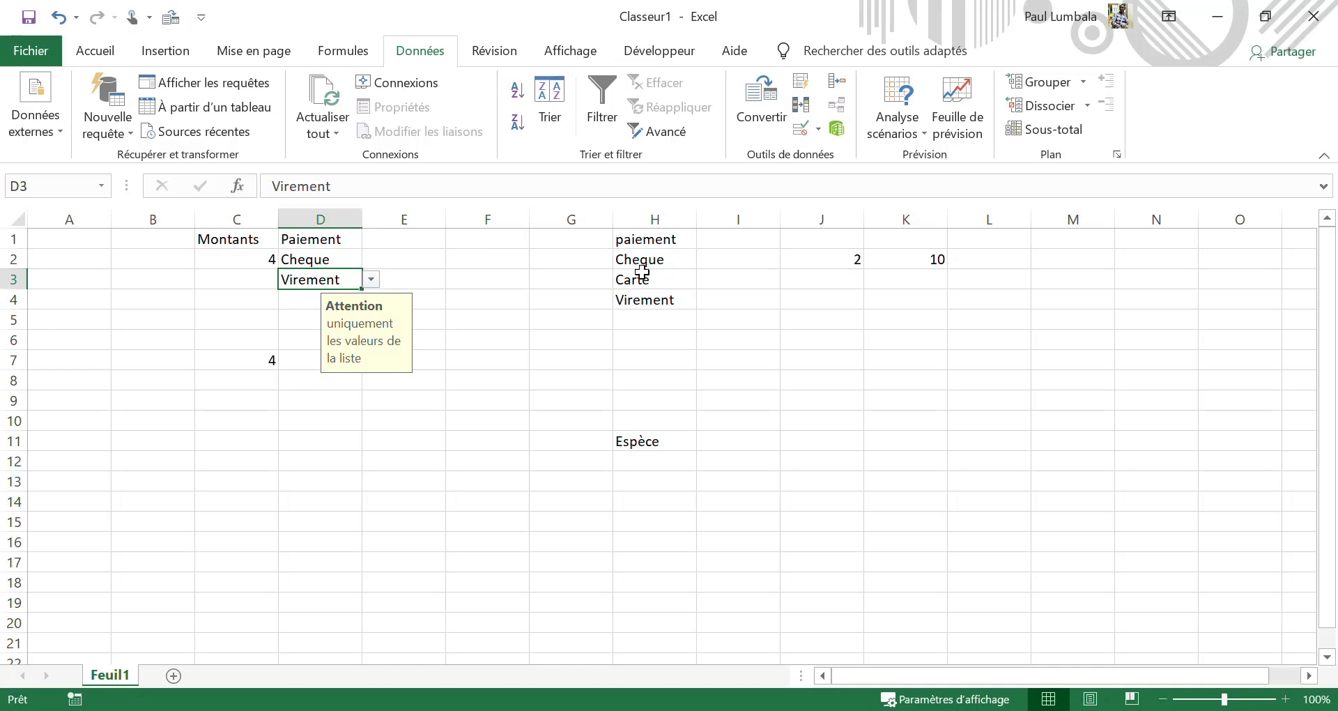
# - Move Espèce from H11 to H5, directly below the payment source list, and check the choices offered in D3
pyautogui.click(638, 442)
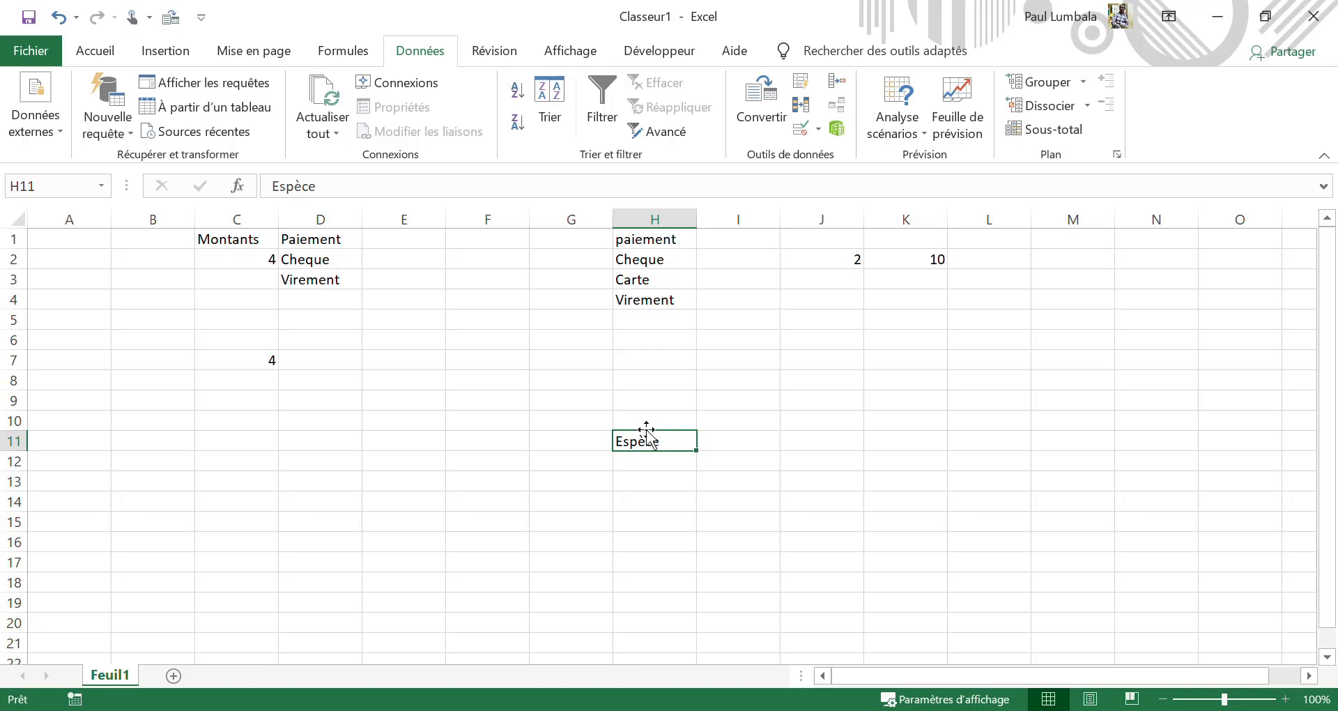
pyautogui.moveTo(646, 434); pyautogui.dragTo(648, 324)
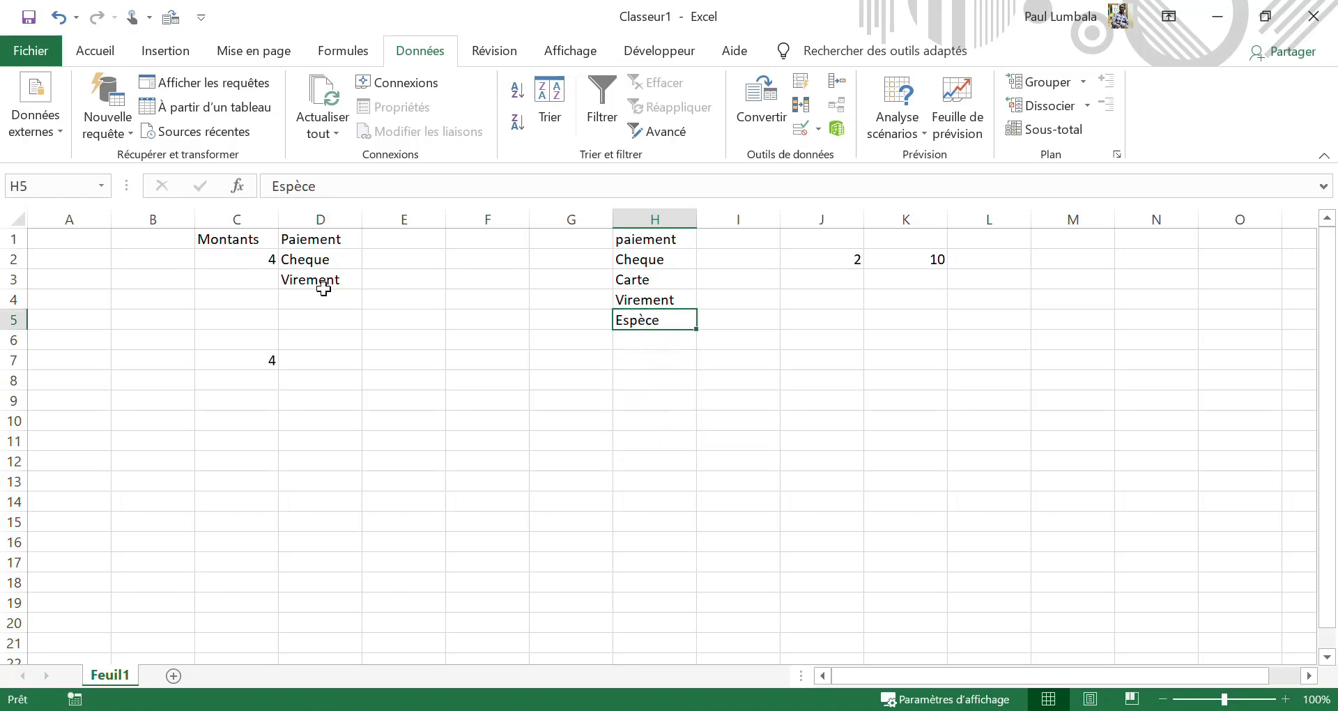
pyautogui.click(346, 282)
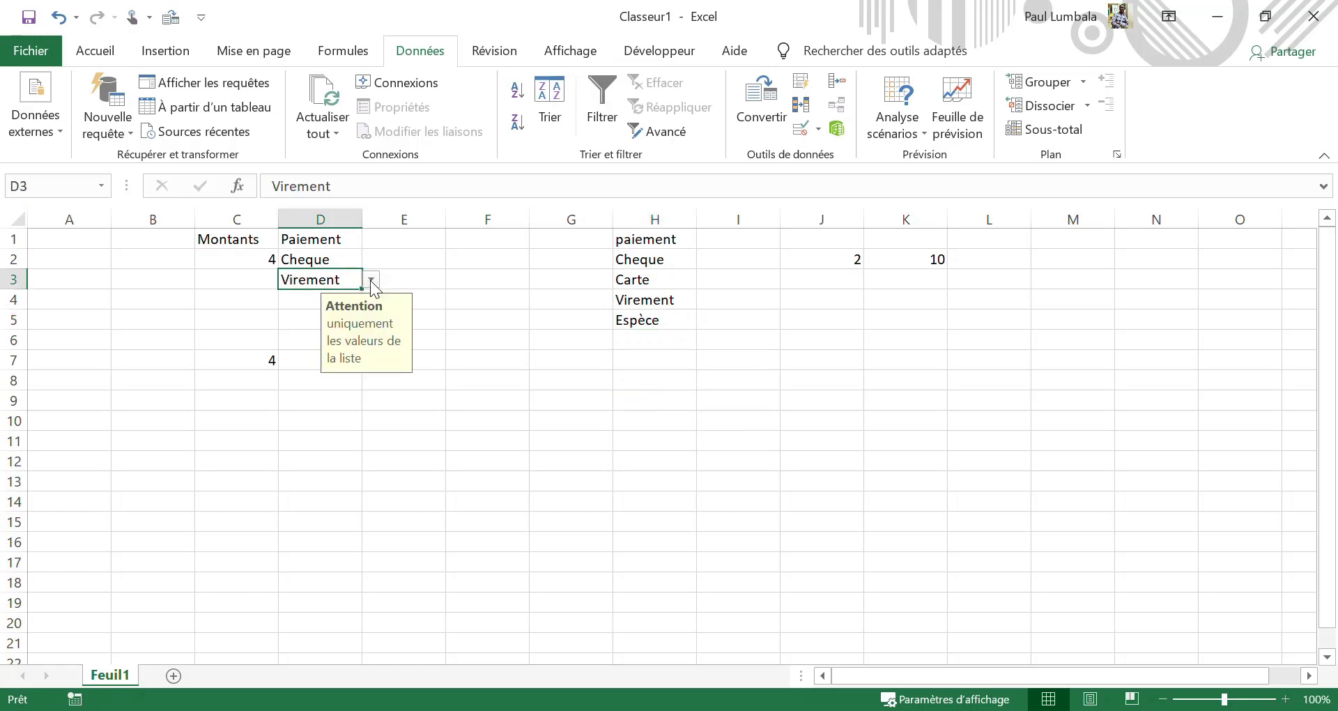
pyautogui.click(371, 280)
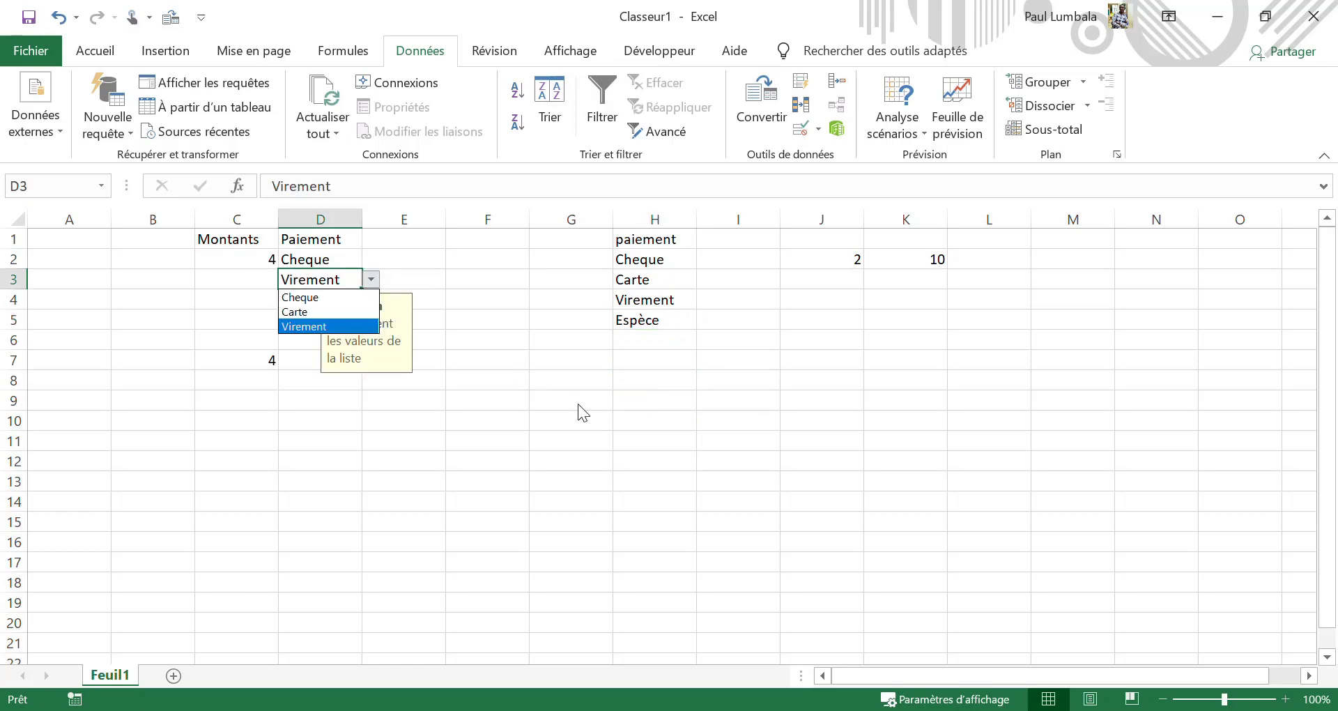
# - Try to move Espèce from H5 onto the Cheque cell H2, and decline replacing the existing data
pyautogui.click(641, 320)
pyautogui.click(648, 320)
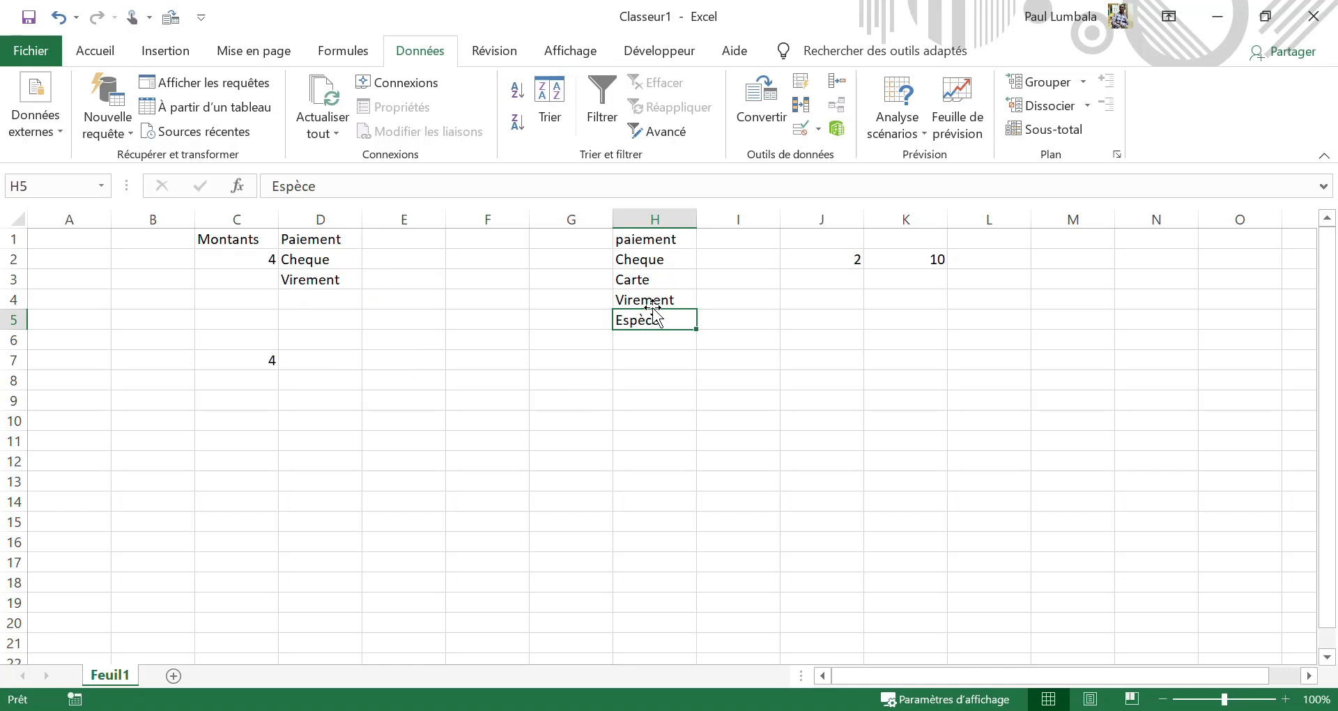
pyautogui.moveTo(654, 312); pyautogui.dragTo(654, 258)
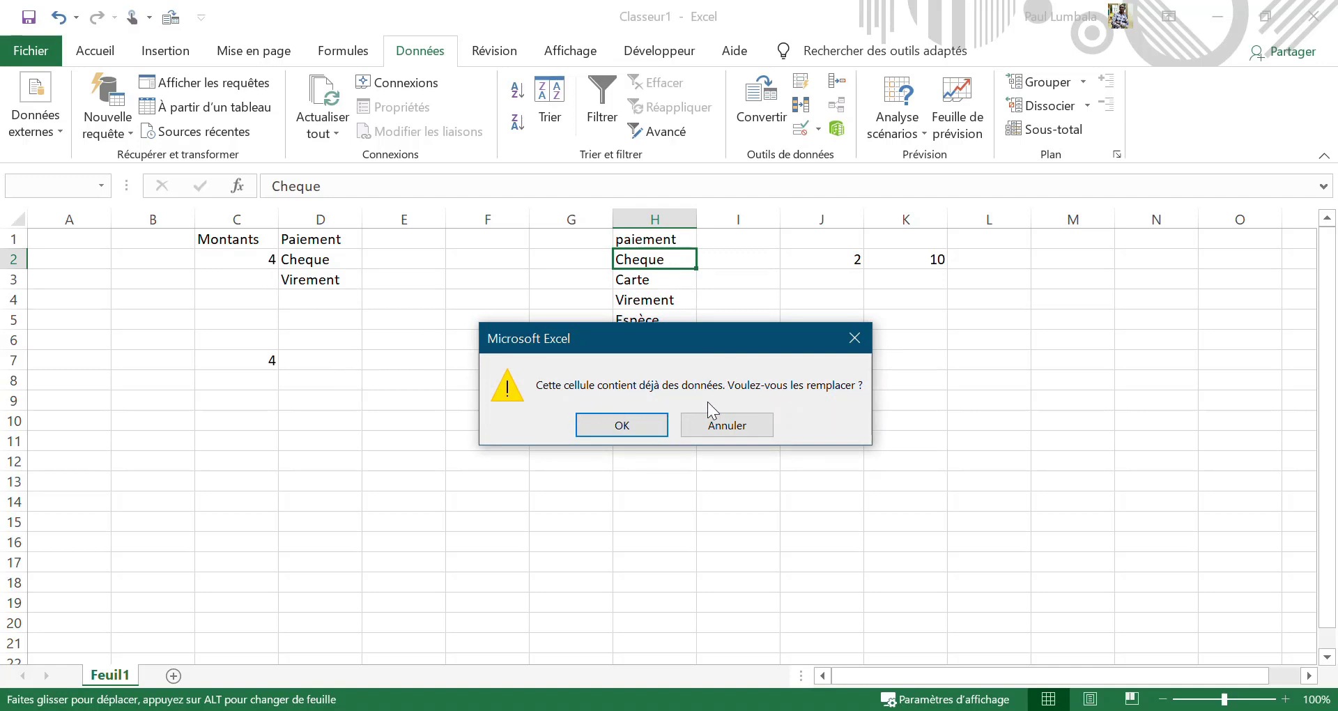
pyautogui.click(740, 427)
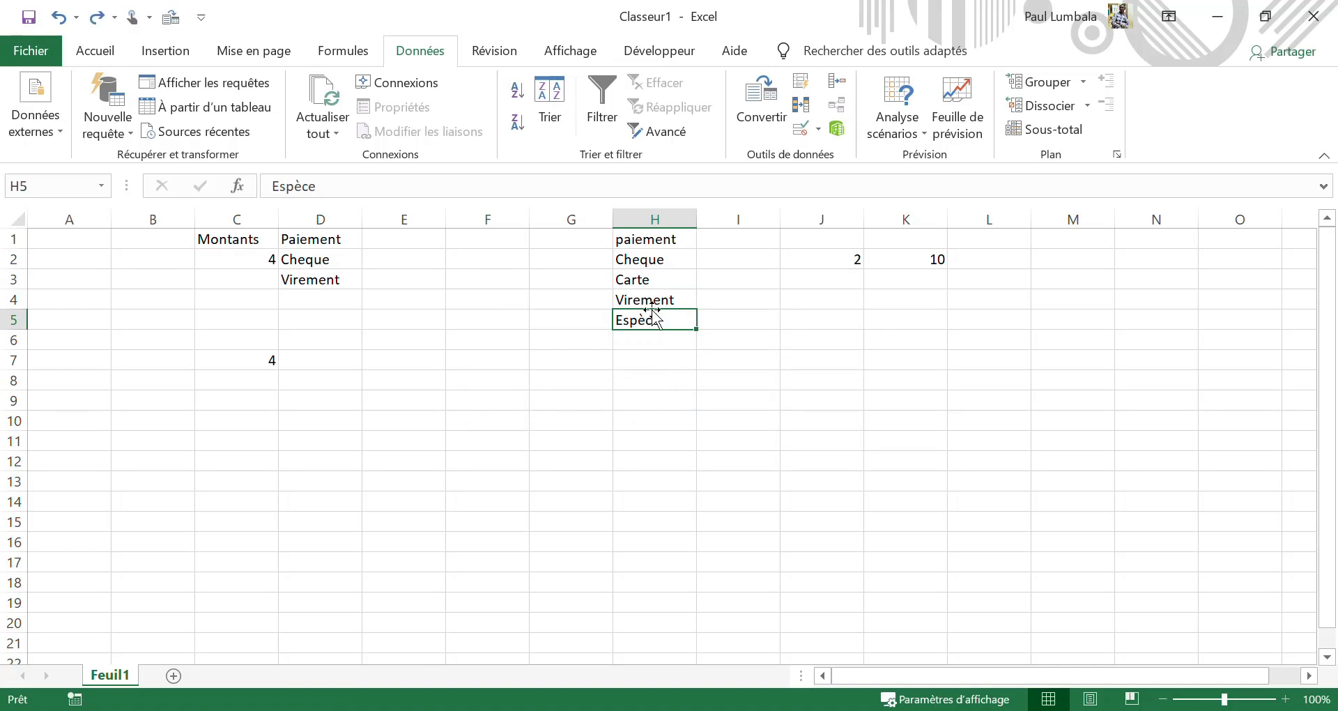
# - Insert the Espèce cell between Carte and Virement in the source list, and check the choices offered in D2
pyautogui.moveTo(652, 313); pyautogui.dragTo(655, 296)
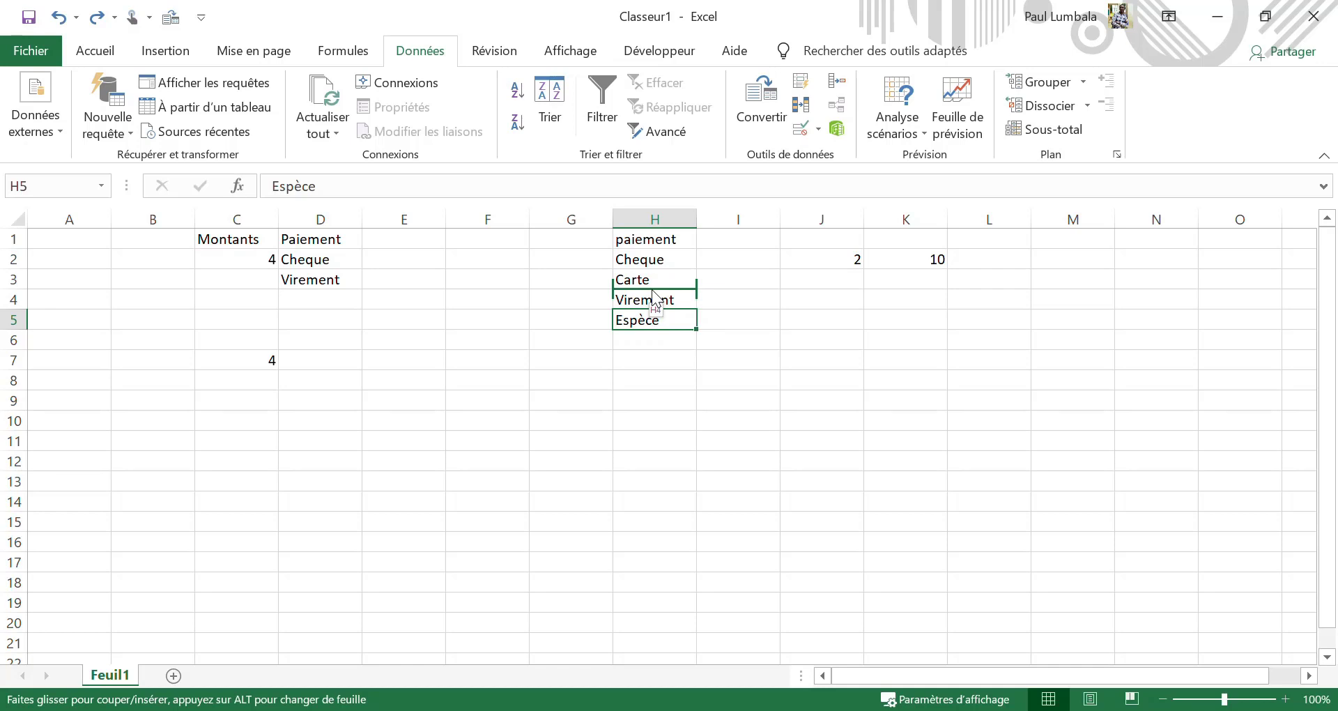
pyautogui.moveTo(655, 296); pyautogui.dragTo(655, 298)
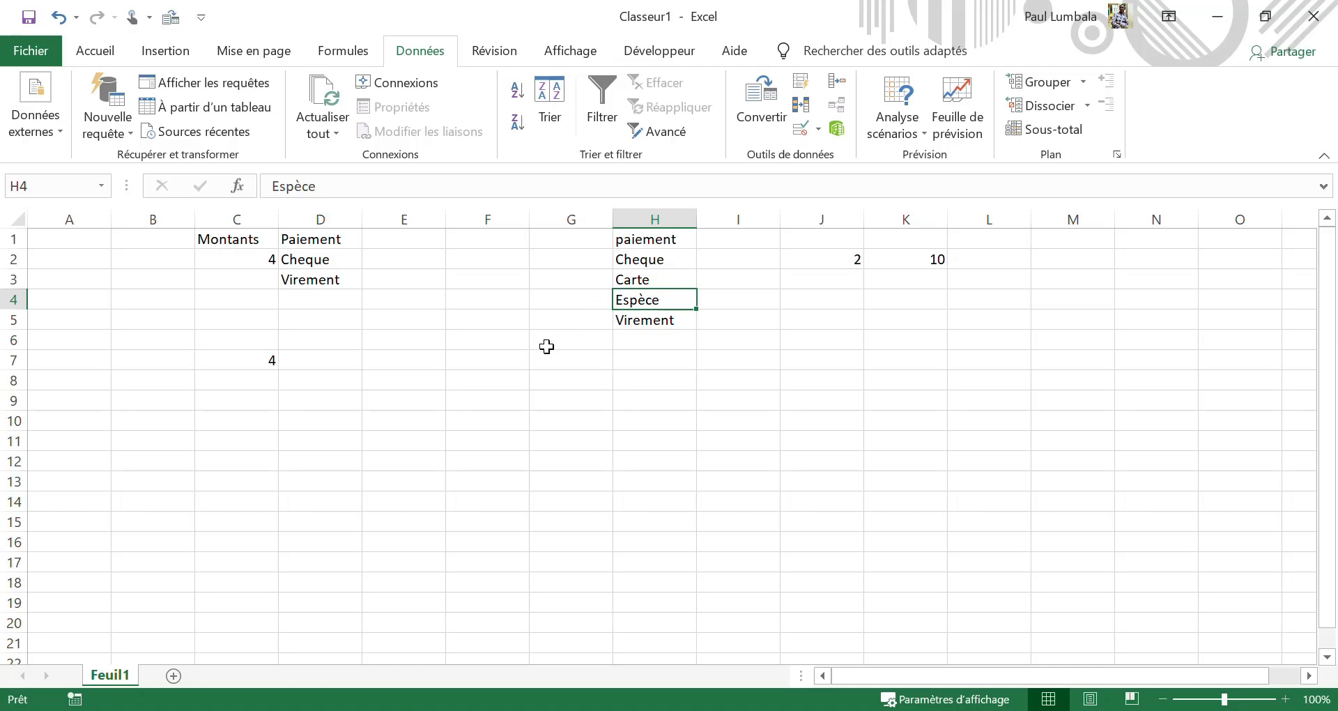
pyautogui.click(325, 260)
pyautogui.click(371, 259)
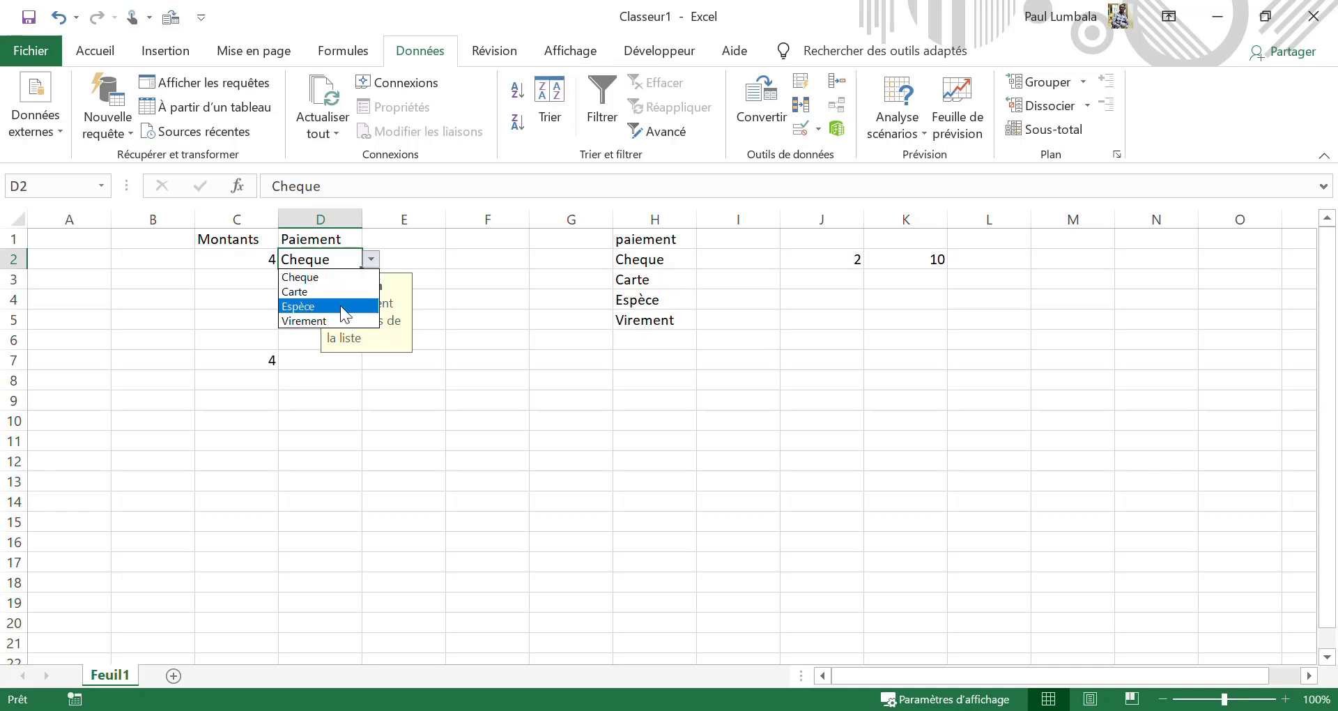
pyautogui.press('Escape')
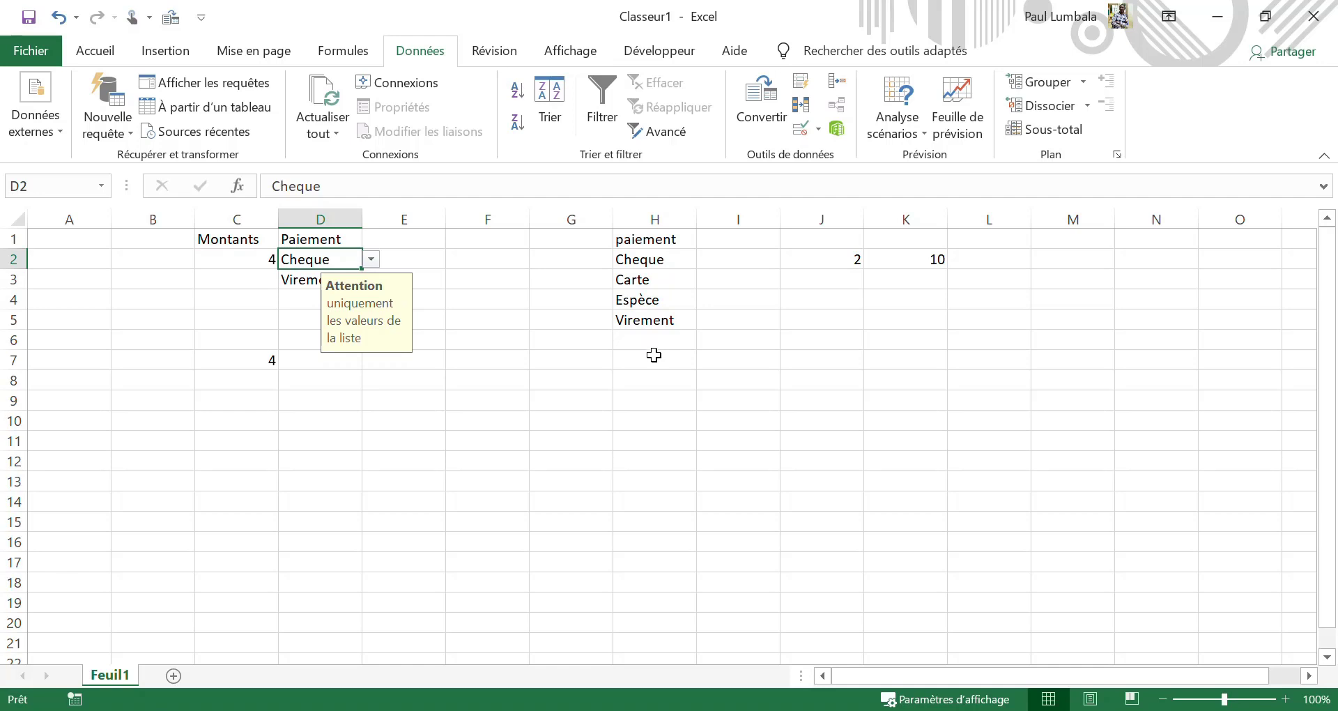
# - Move the payment list H1:H5 from Feuil1 to cell A1 of a newly added sheet
pyautogui.click(634, 366)
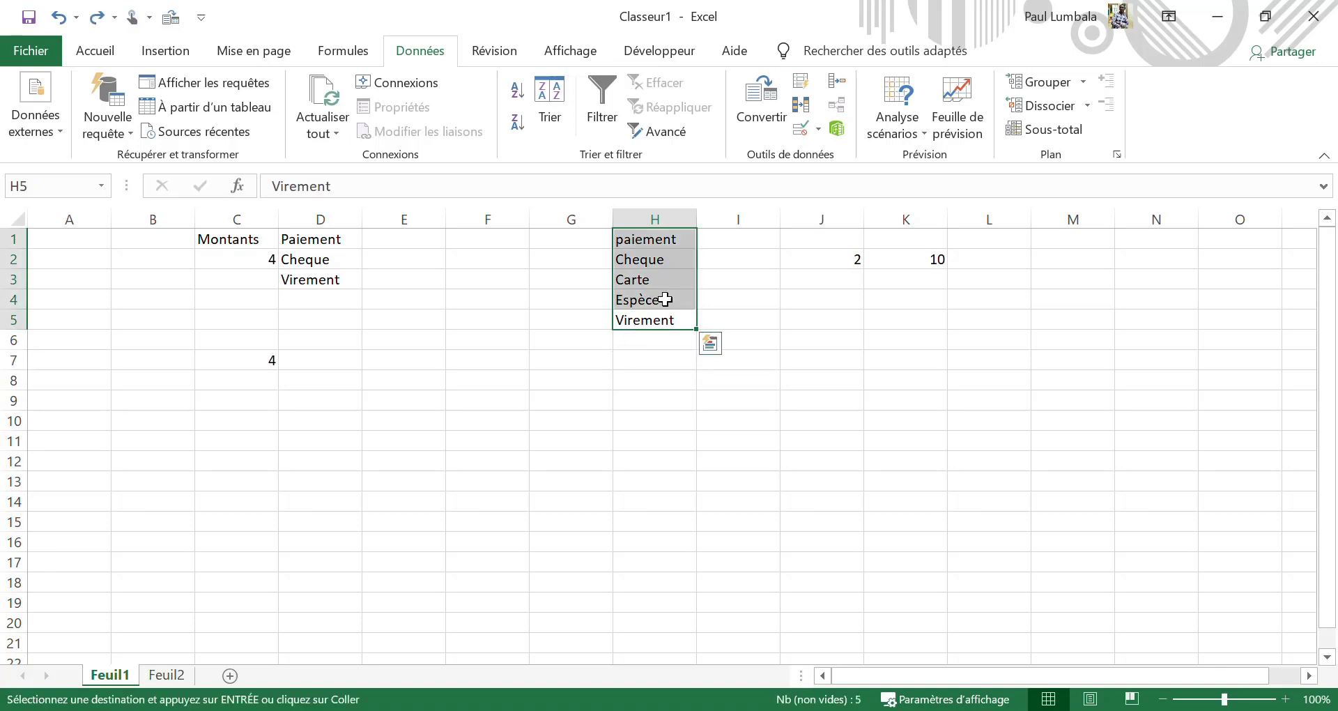
pyautogui.click(669, 375)
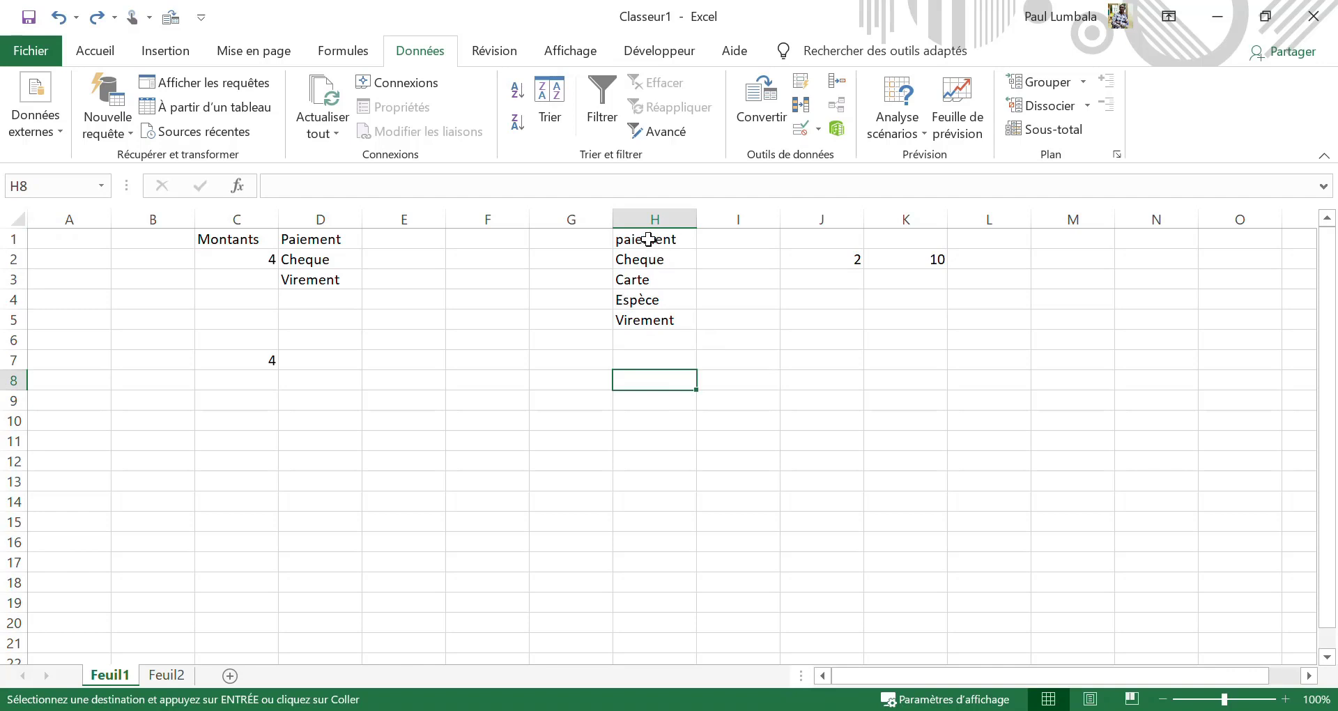
pyautogui.moveTo(643, 239); pyautogui.dragTo(646, 323)
pyautogui.hotkey('ctrl', 'c')
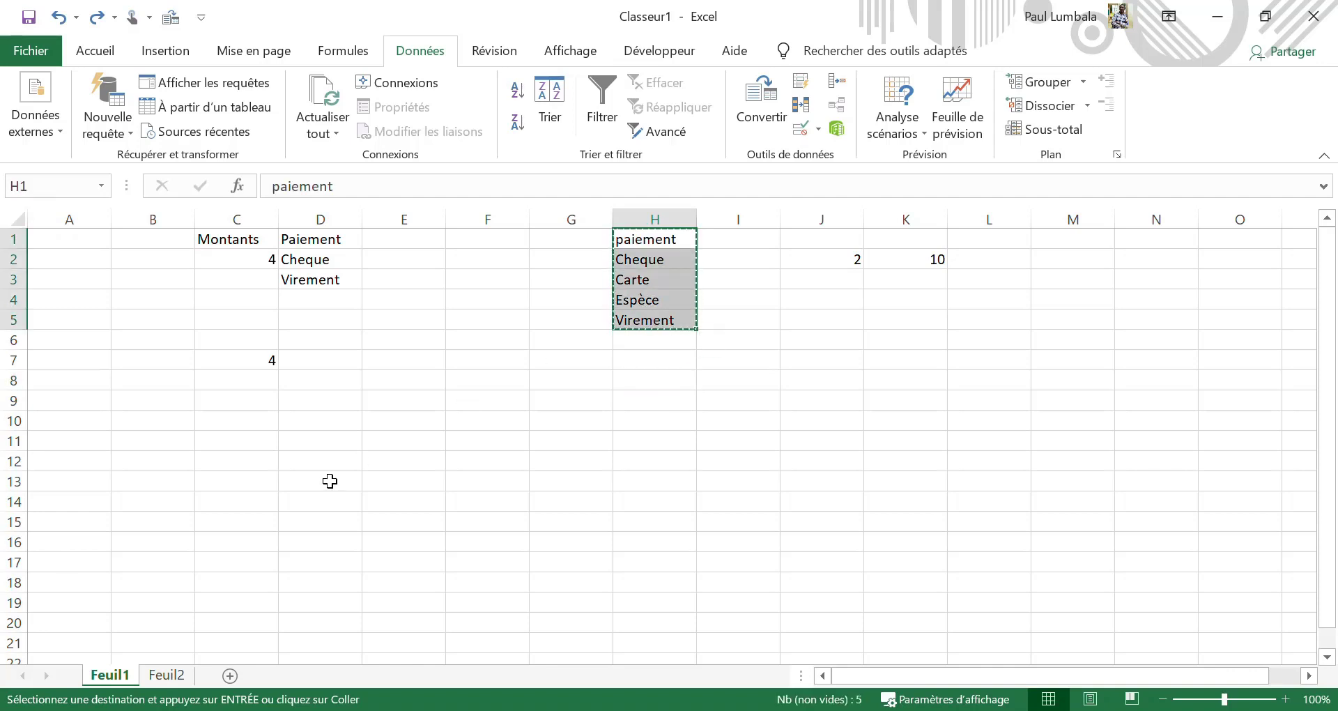
pyautogui.click(230, 675)
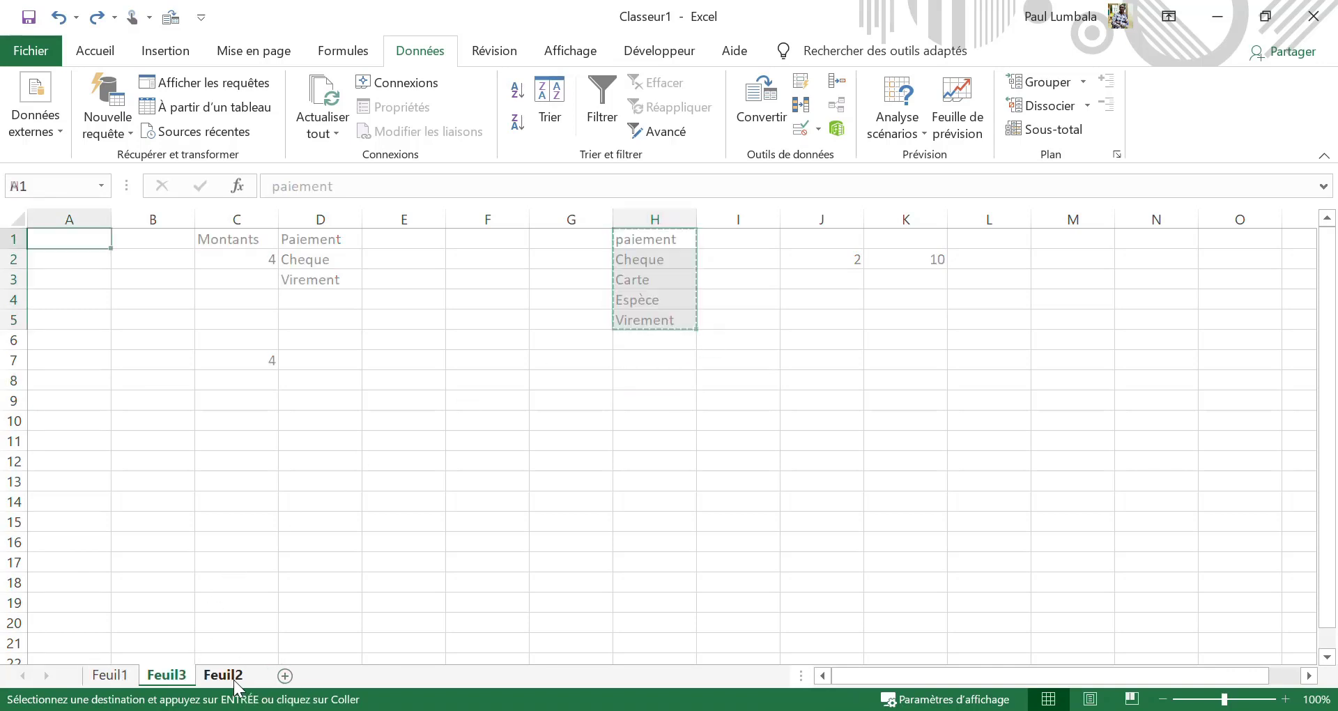
pyautogui.press('Return')
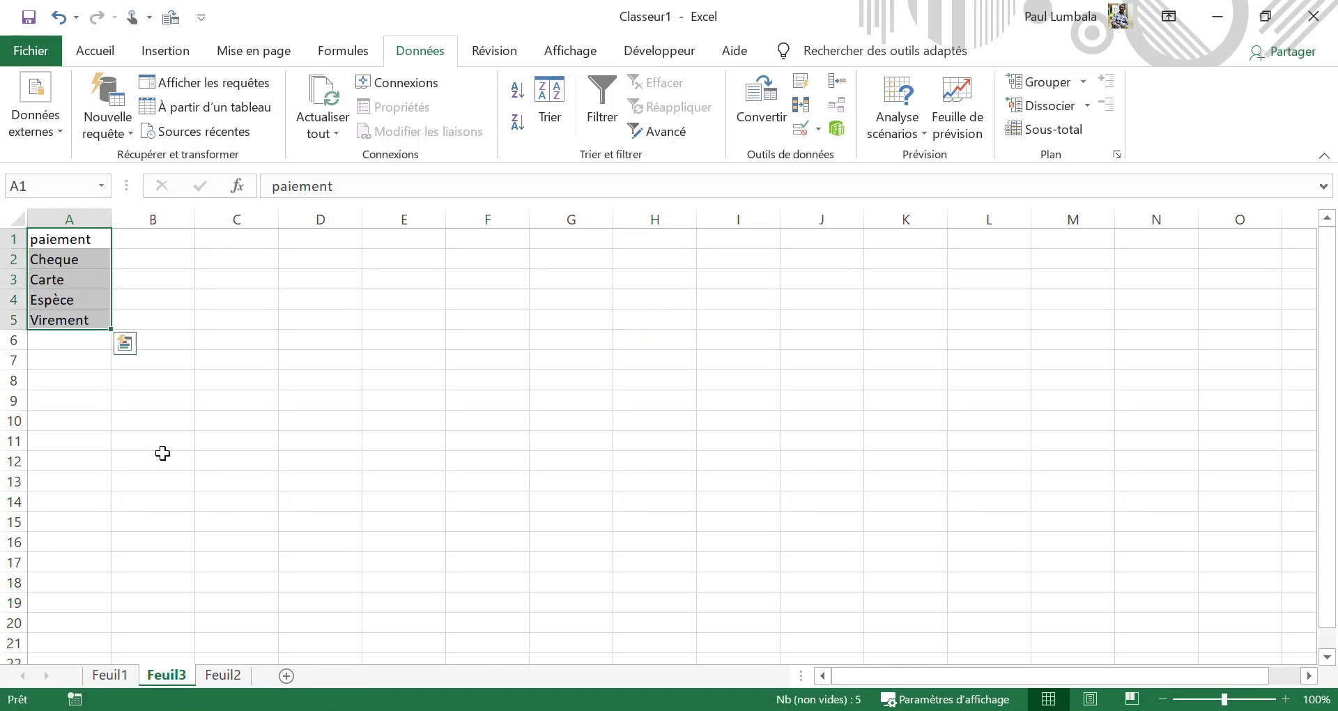
# - Hide the sheet Feuil3 that holds the payment list and return to Feuil1
pyautogui.rightClick(169, 677)
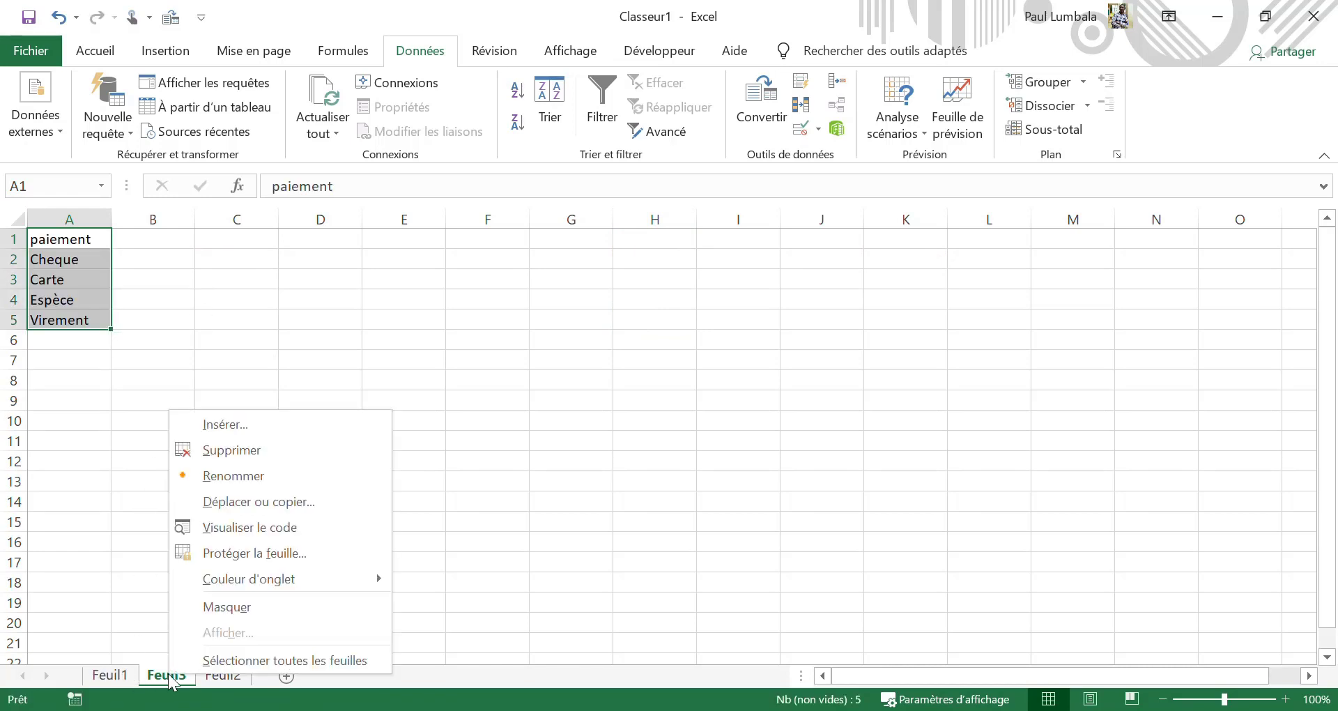
pyautogui.click(220, 605)
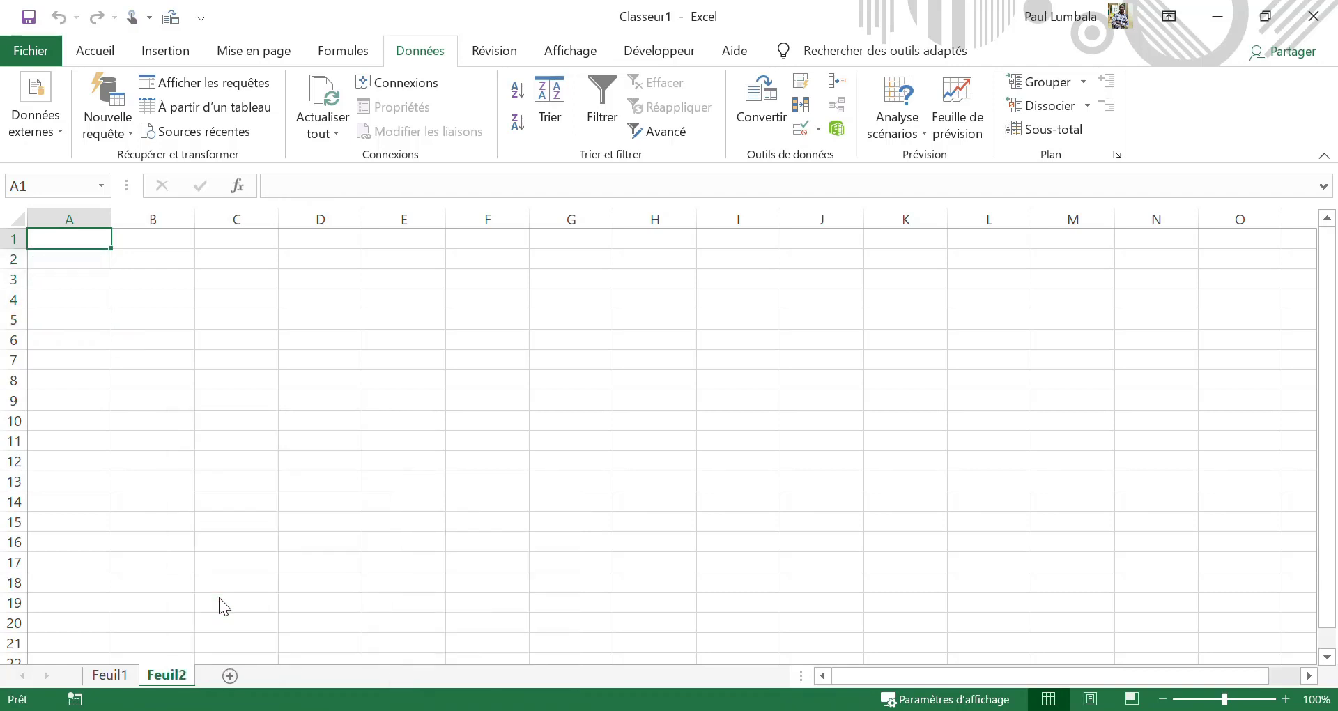
pyautogui.click(111, 676)
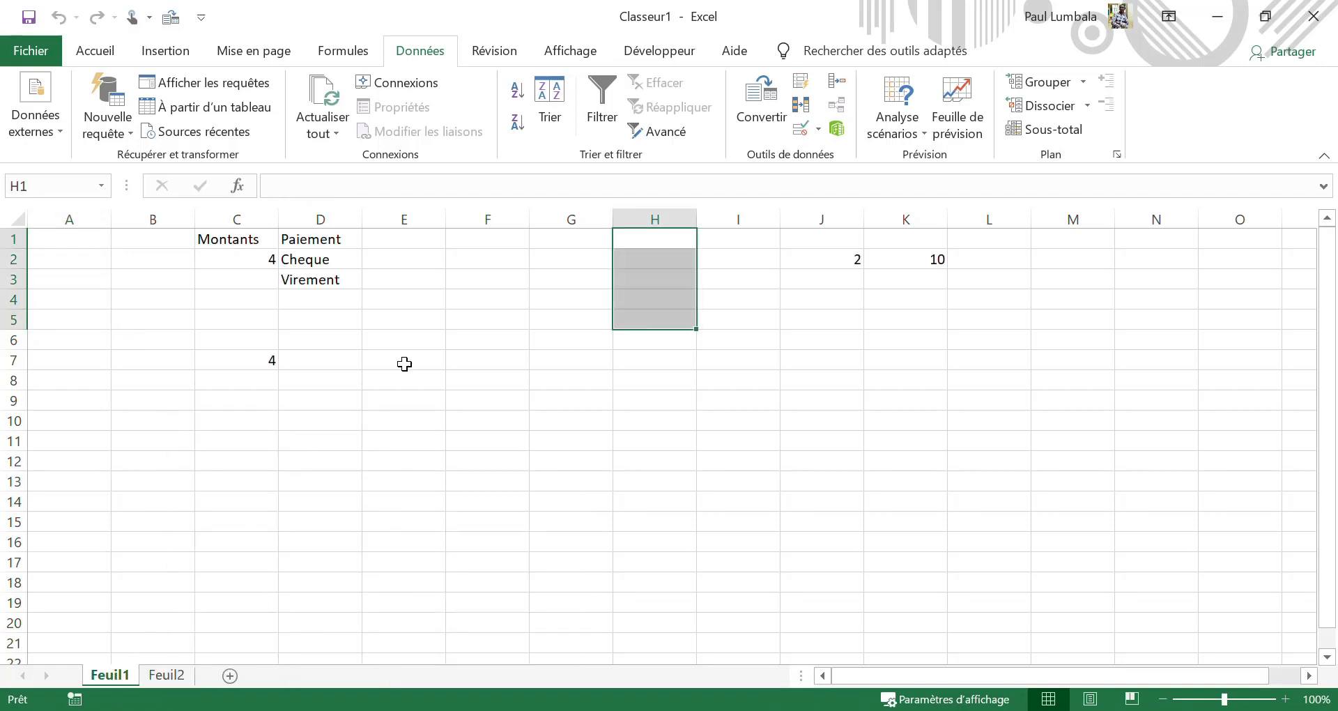
# - Check the choices the Paiement validation list offers in D3 and select the empty Paiement cell D4
pyautogui.click(576, 255)
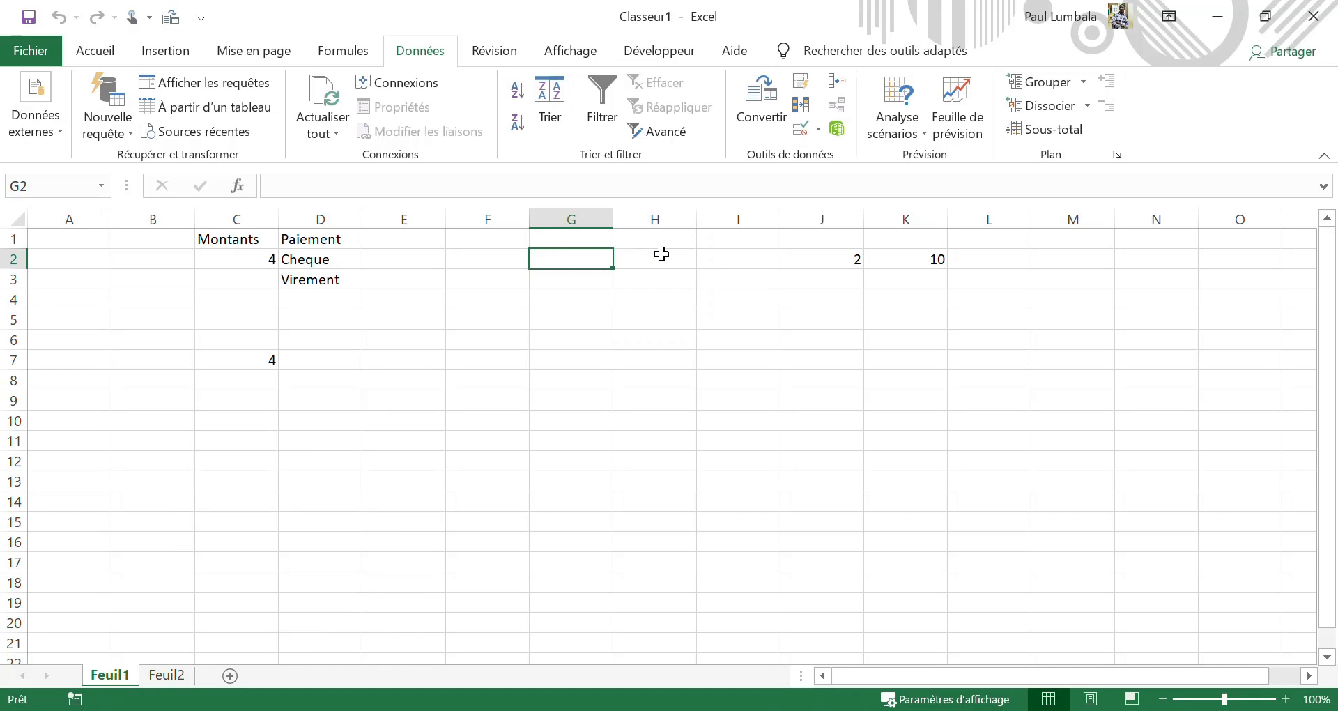
pyautogui.click(343, 276)
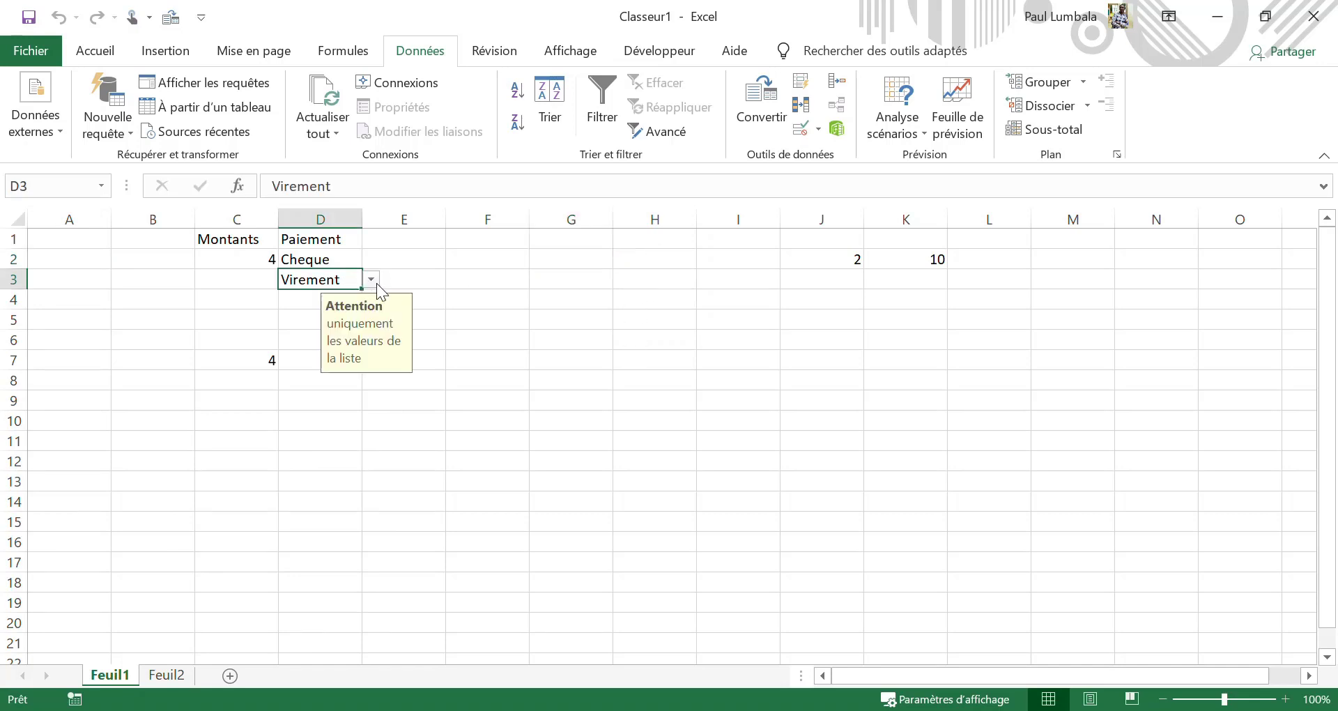
pyautogui.click(371, 279)
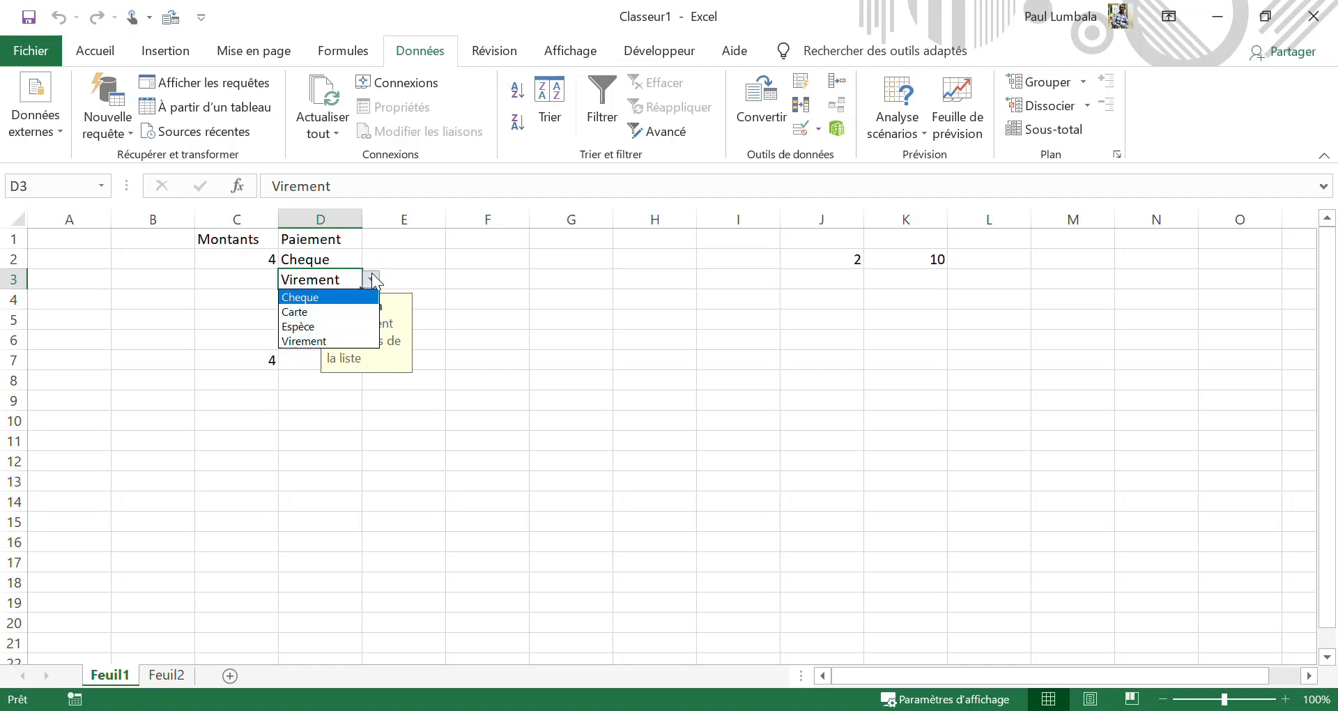
pyautogui.click(336, 257)
pyautogui.click(337, 259)
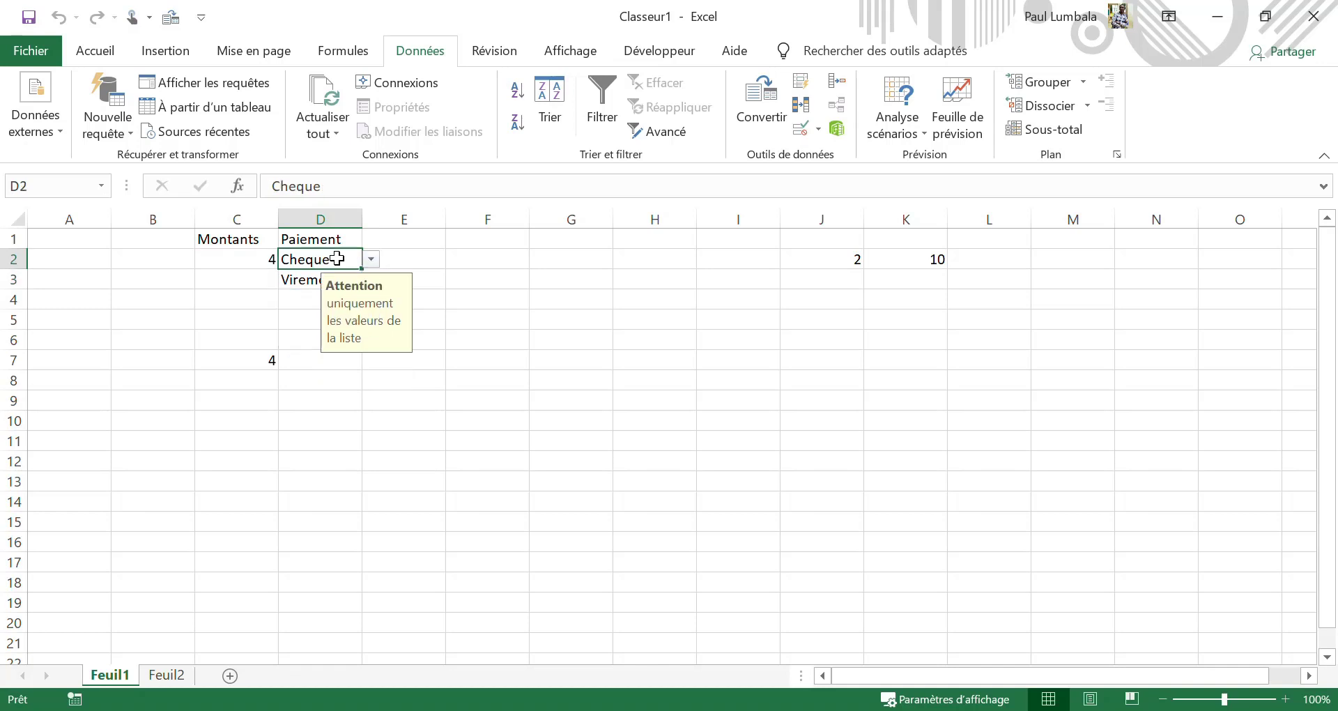
pyautogui.click(309, 297)
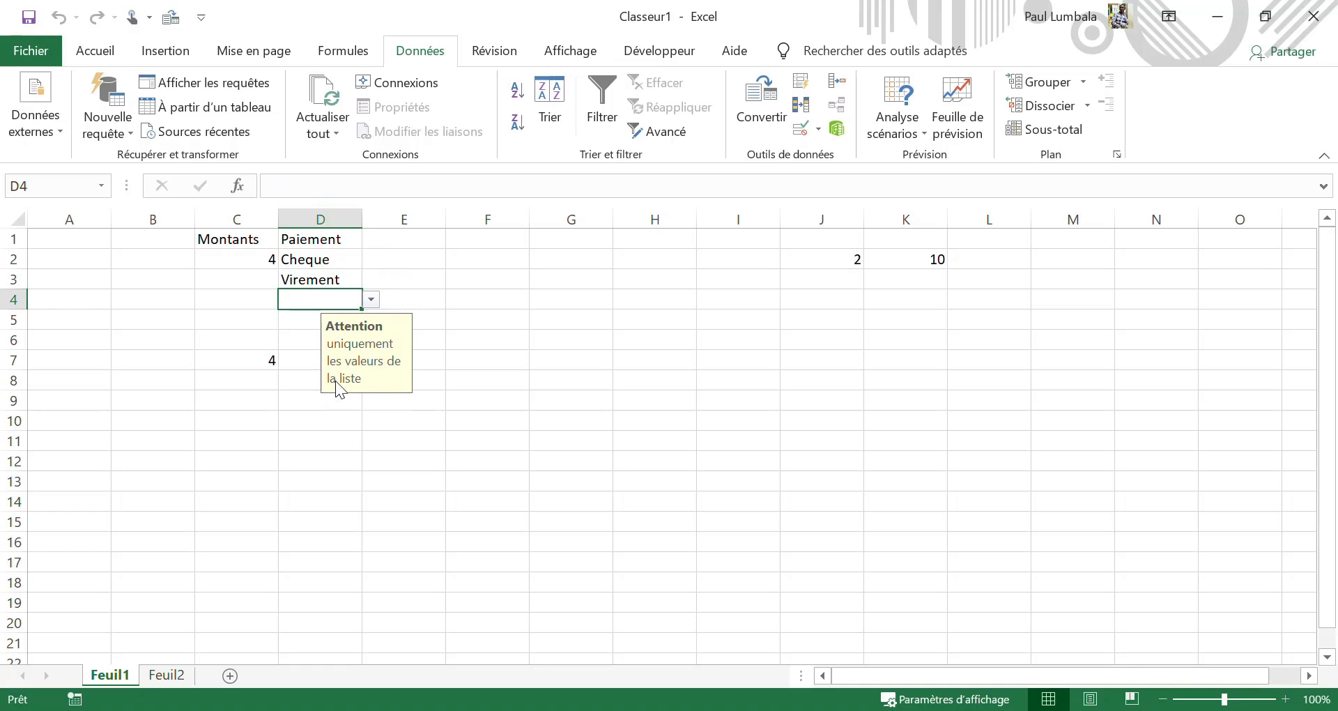